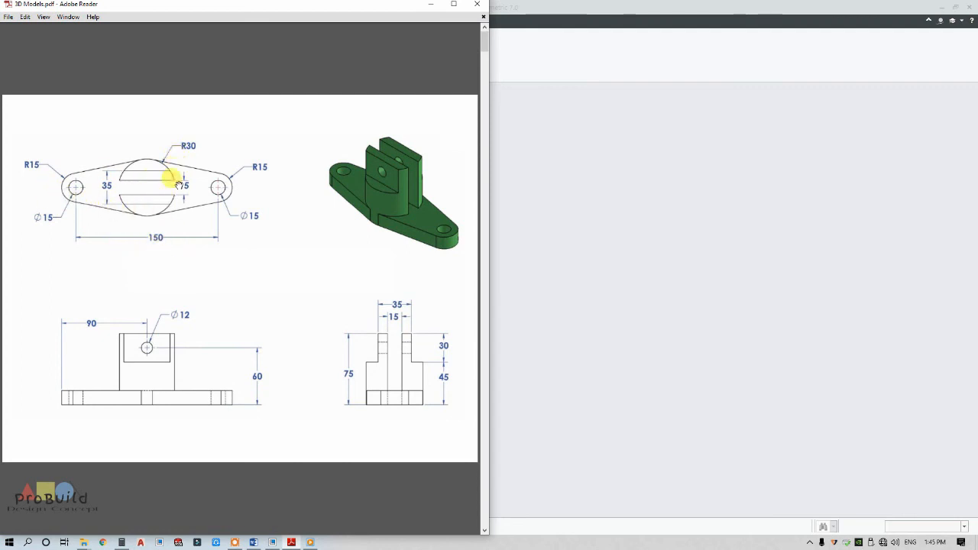
Step: Switch to Creo Parametric and create a new solid part using the mmns_part_solid_abs template instead of the default one
{"action": "left_click", "coordinate": [538, 200]}
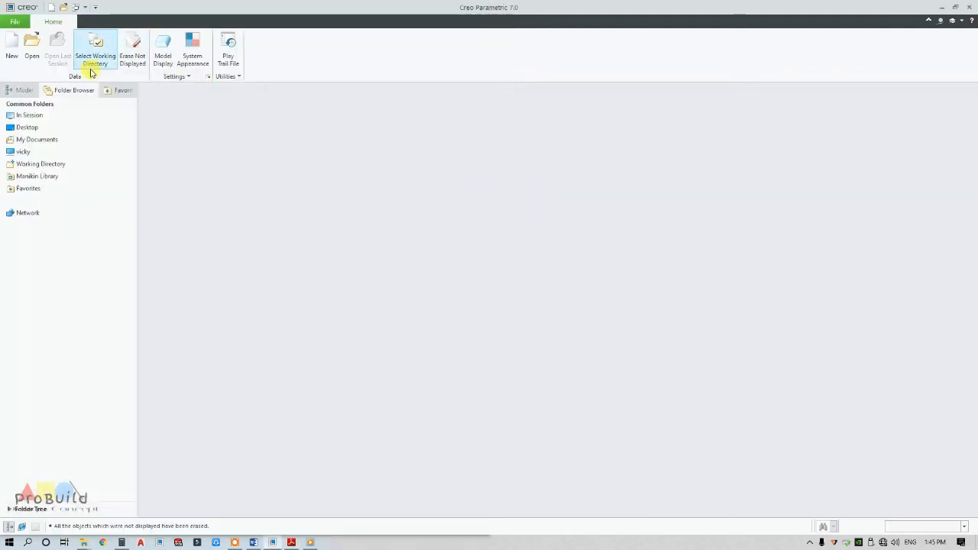
{"action": "left_click", "coordinate": [12, 47]}
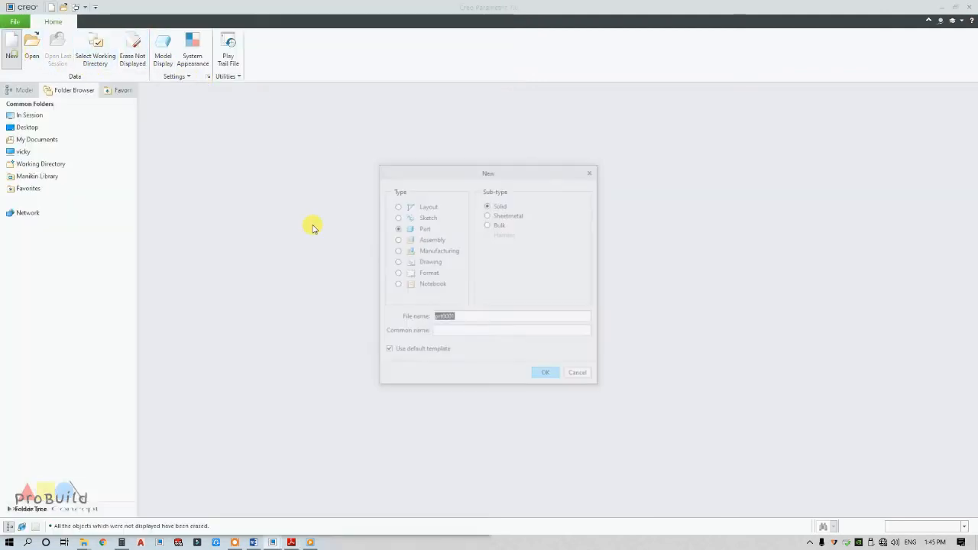
{"action": "left_click", "coordinate": [423, 351]}
{"action": "left_click", "coordinate": [551, 376]}
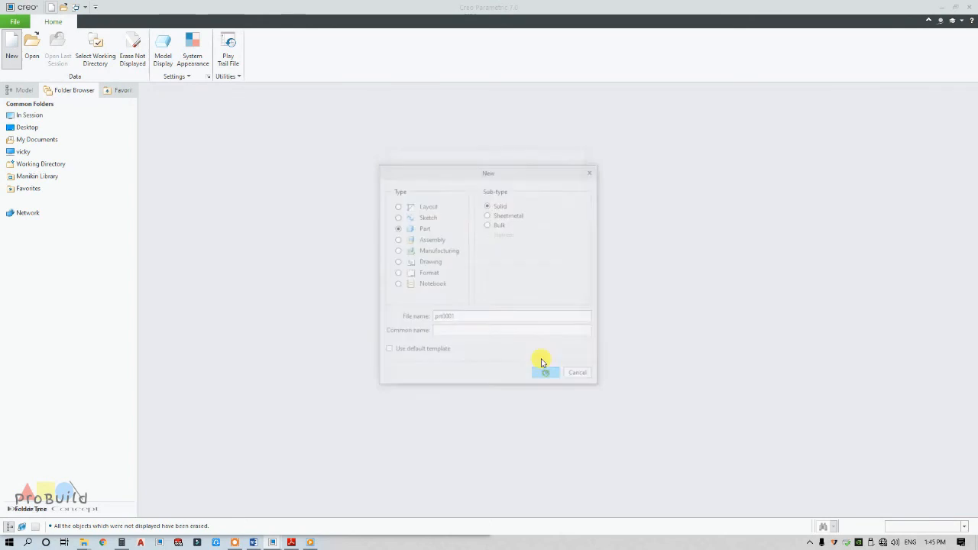
{"action": "scroll", "coordinate": [445, 234], "scroll_direction": "down", "scroll_amount": 3}
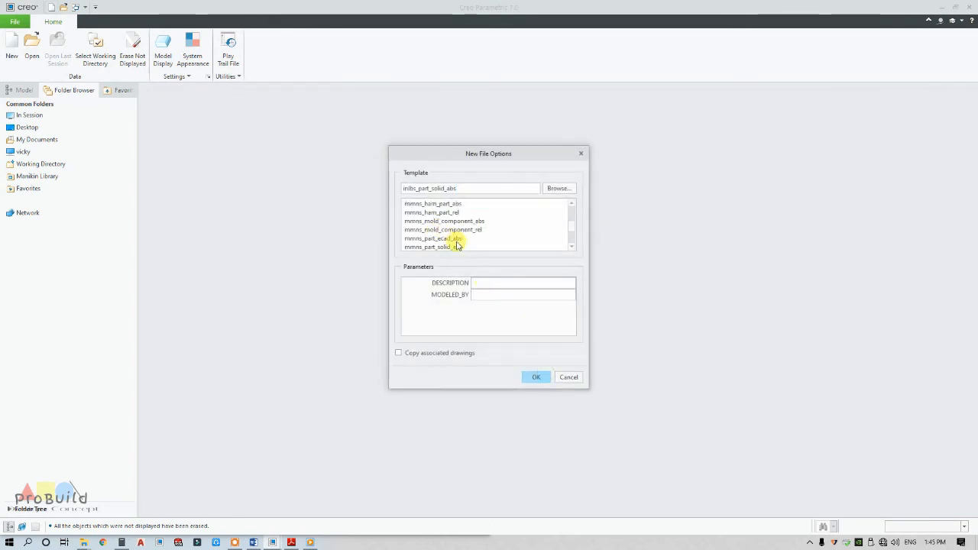
{"action": "left_click", "coordinate": [455, 247]}
{"action": "left_click", "coordinate": [527, 377]}
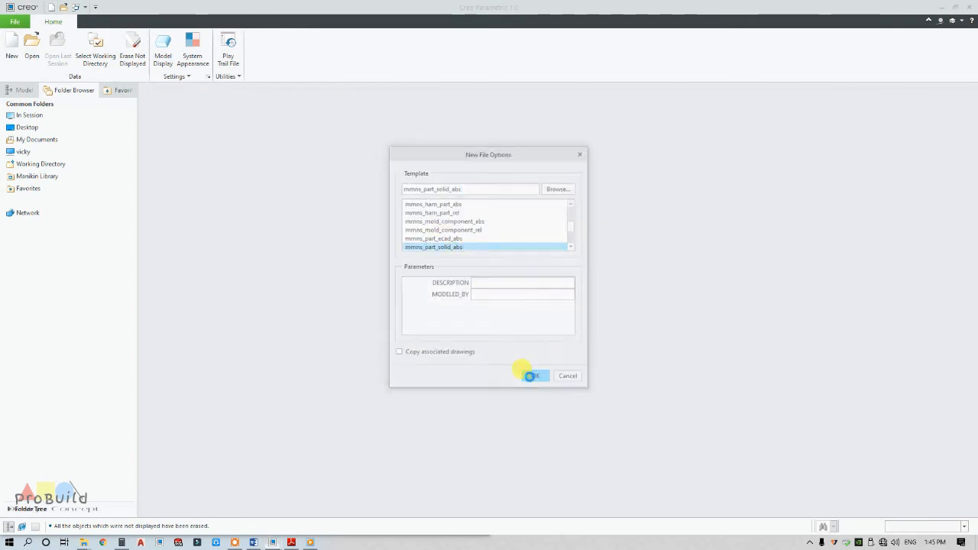
Step: Display the datum planes and start an Extrude sketch on the TOP plane, oriented to the 2D sketch view
{"action": "left_click", "coordinate": [585, 94]}
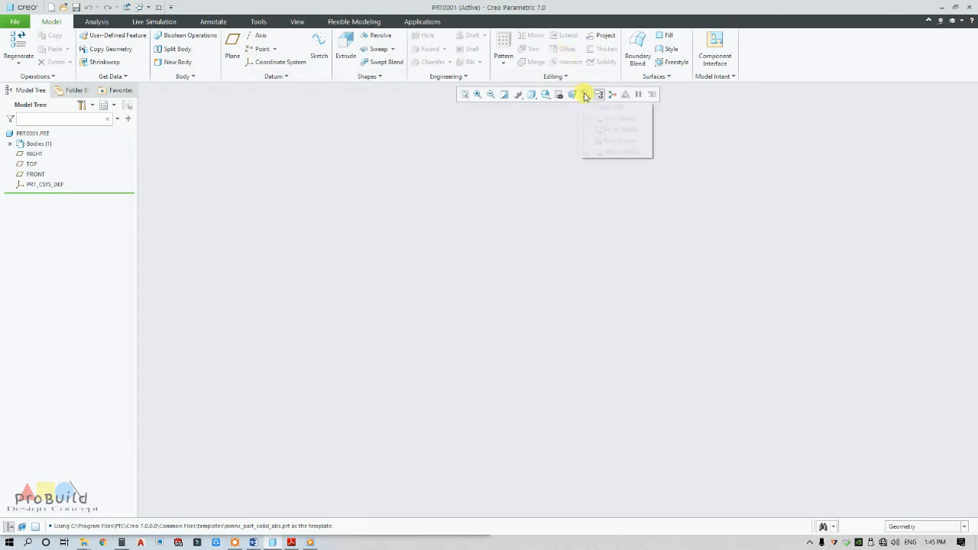
{"action": "left_click", "coordinate": [596, 152]}
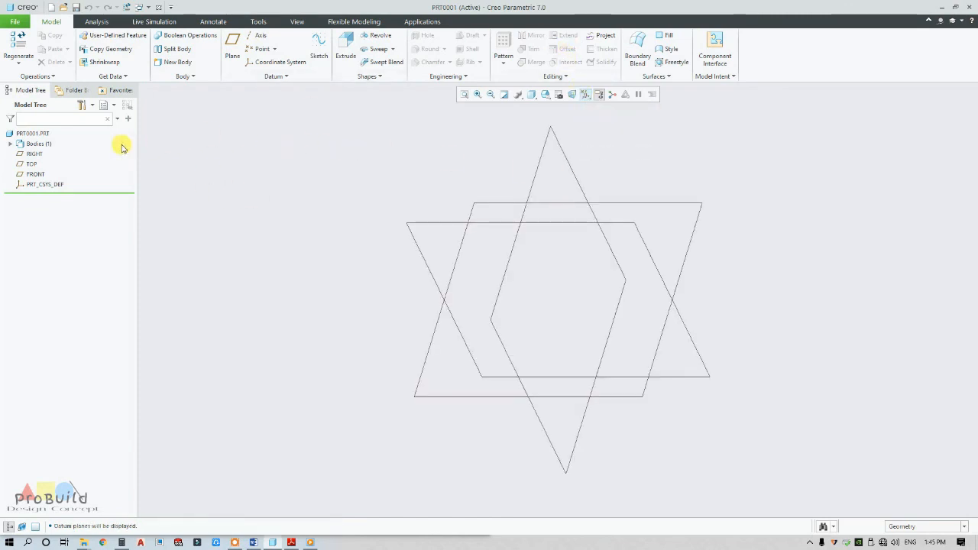
{"action": "left_click", "coordinate": [32, 163]}
{"action": "left_click", "coordinate": [346, 47]}
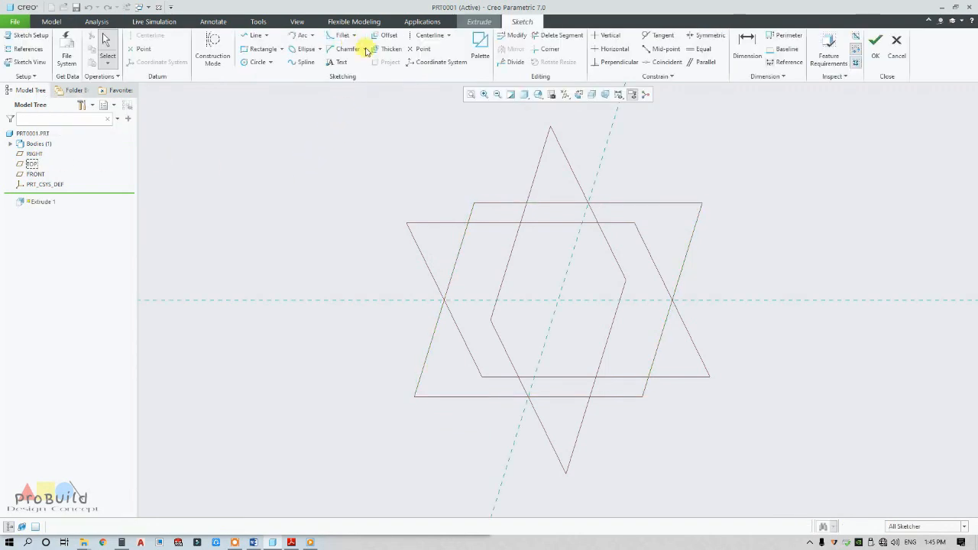
{"action": "left_click", "coordinate": [579, 94]}
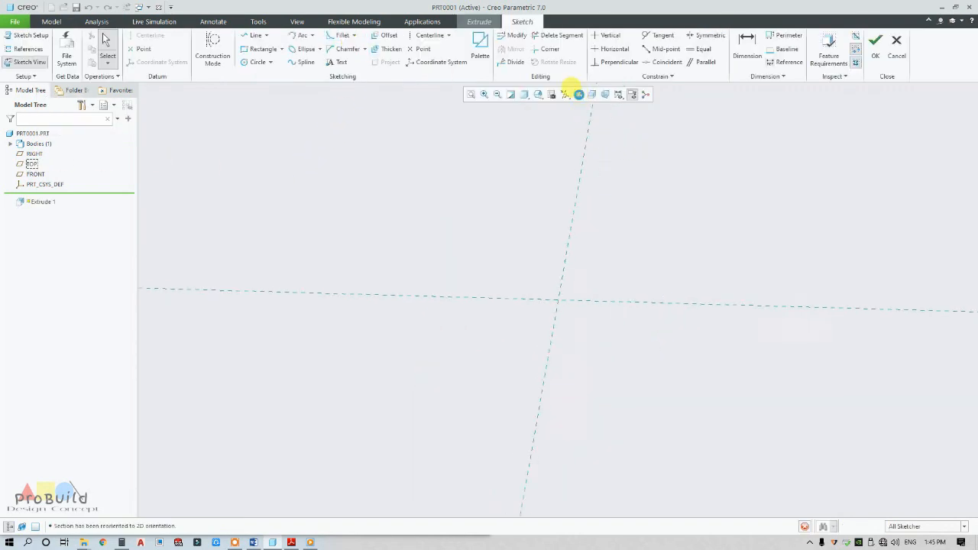
Step: Sketch a circle centred on the origin and set its diameter to 60 mm
{"action": "left_click", "coordinate": [257, 64]}
{"action": "left_click", "coordinate": [558, 300]}
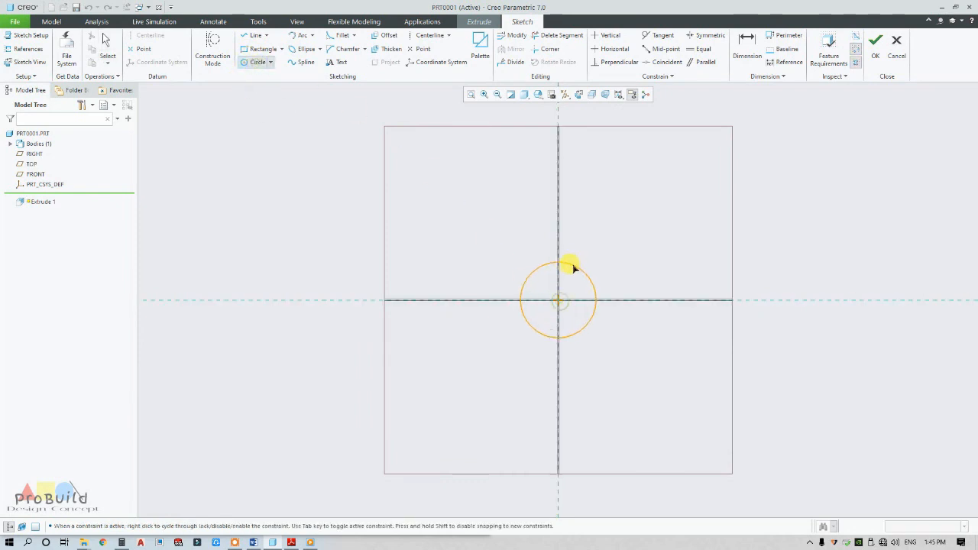
{"action": "left_click", "coordinate": [572, 258]}
{"action": "middle_click", "coordinate": [622, 300]}
{"action": "scroll", "coordinate": [622, 299], "scroll_direction": "up", "scroll_amount": 2}
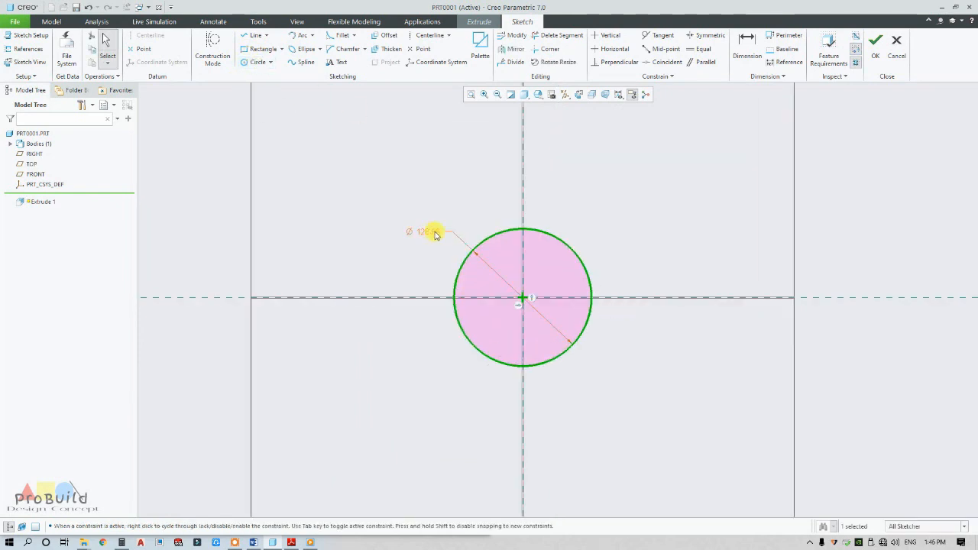
{"action": "double_click", "coordinate": [430, 231]}
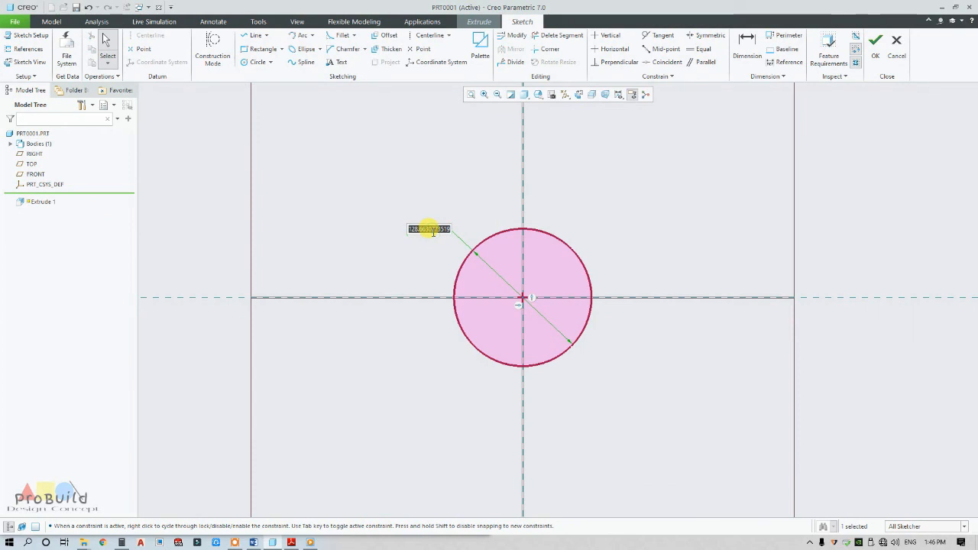
{"action": "type", "text": "60"}
{"action": "key", "text": "Return"}
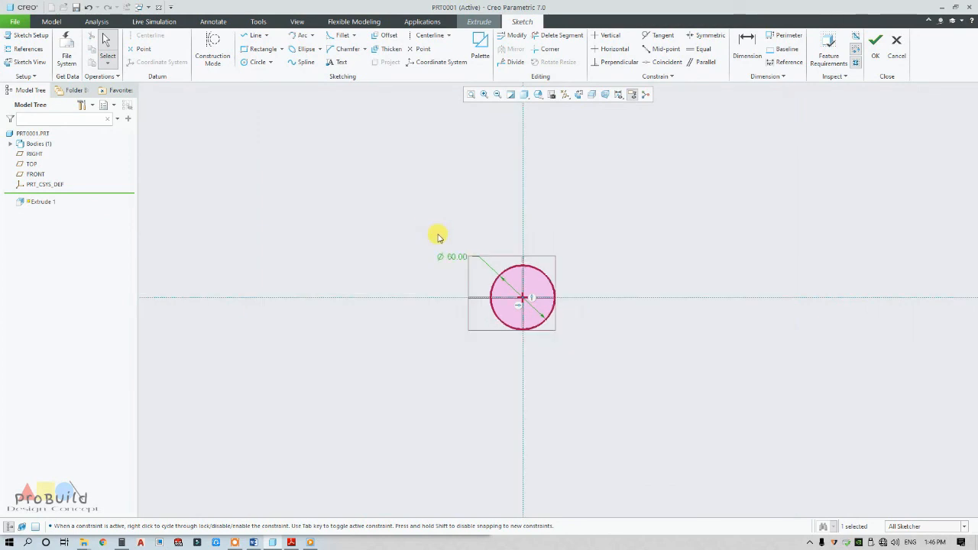
{"action": "left_click", "coordinate": [568, 273]}
Step: Sketch two equal circles of about 24 mm diameter on the horizontal reference, one on each side of the central circle
{"action": "scroll", "coordinate": [568, 273], "scroll_direction": "up", "scroll_amount": 2}
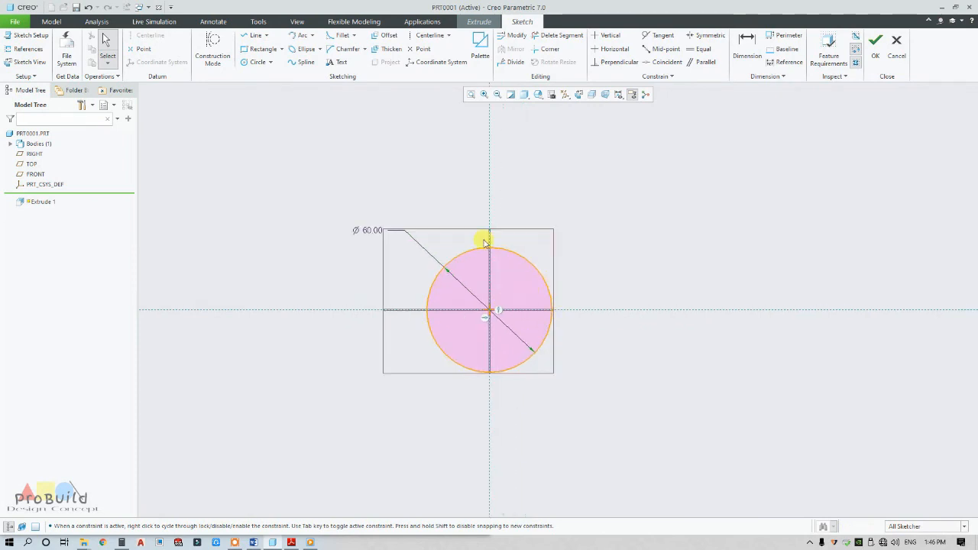
{"action": "left_click", "coordinate": [258, 62]}
{"action": "left_click", "coordinate": [655, 309]}
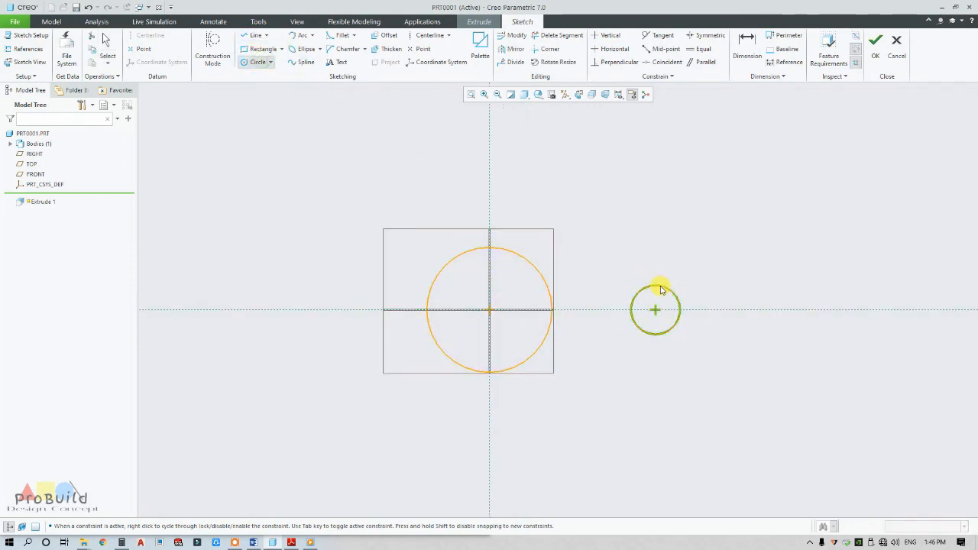
{"action": "left_click", "coordinate": [659, 285]}
{"action": "left_click", "coordinate": [275, 311]}
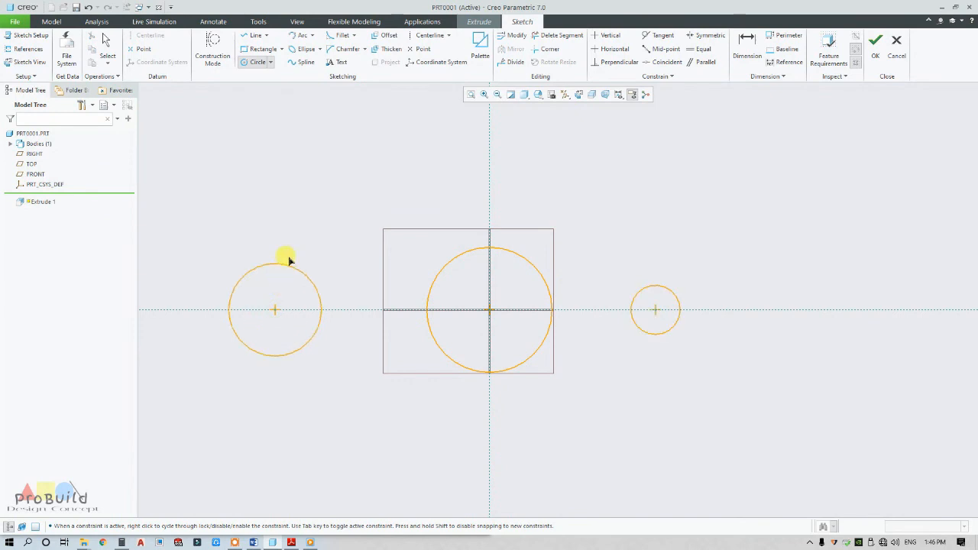
{"action": "left_click", "coordinate": [287, 291]}
{"action": "middle_click", "coordinate": [284, 285]}
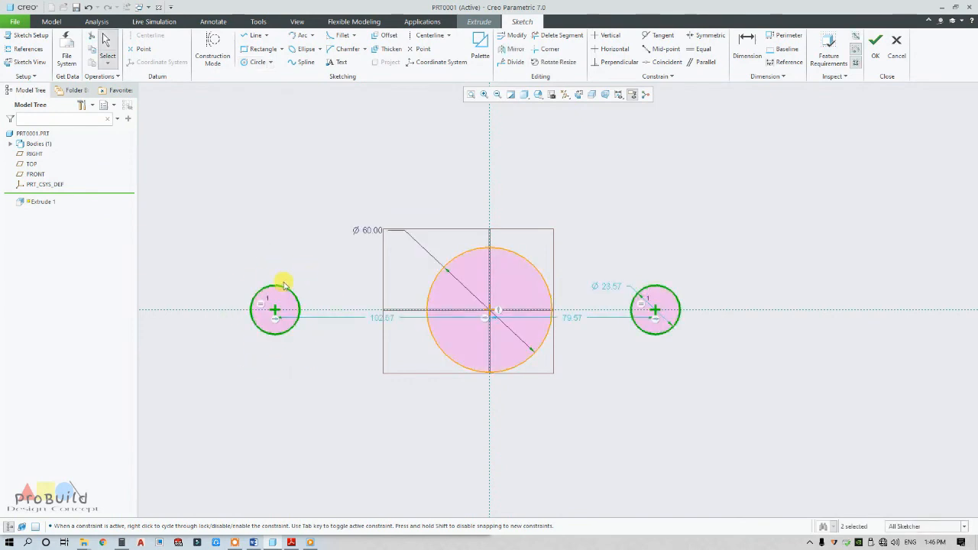
Step: Constrain the centres of the two small circles symmetrically about the vertical reference
{"action": "left_click", "coordinate": [706, 35]}
{"action": "left_click", "coordinate": [655, 311]}
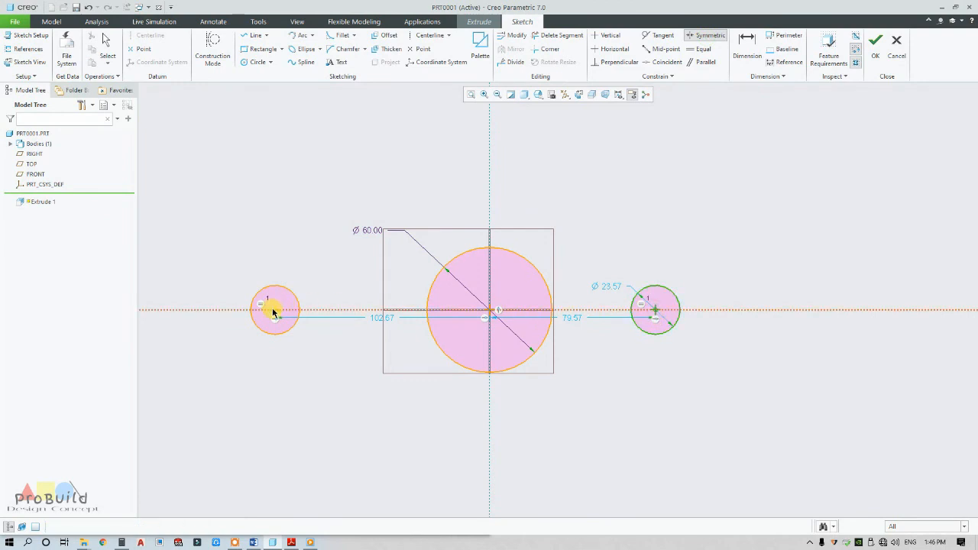
{"action": "left_click", "coordinate": [490, 179]}
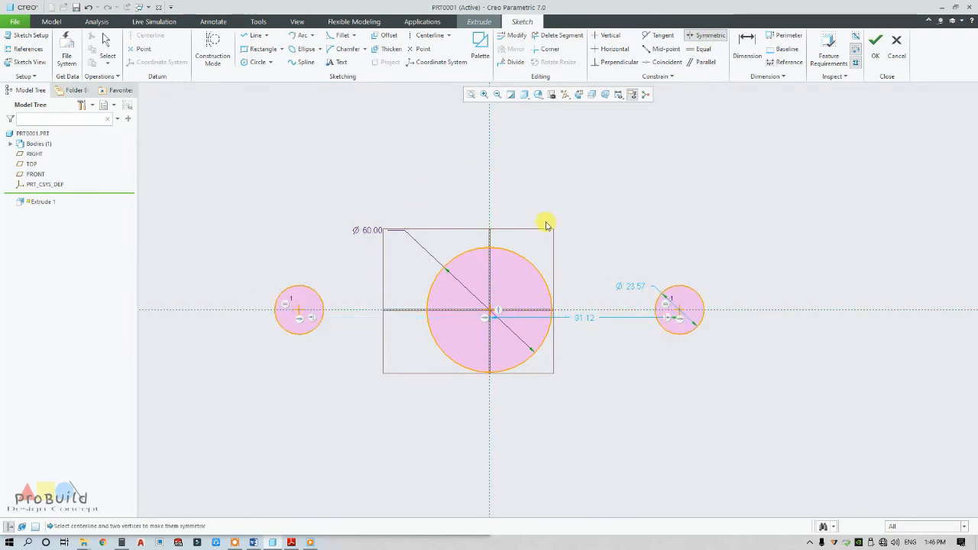
{"action": "middle_click", "coordinate": [546, 223]}
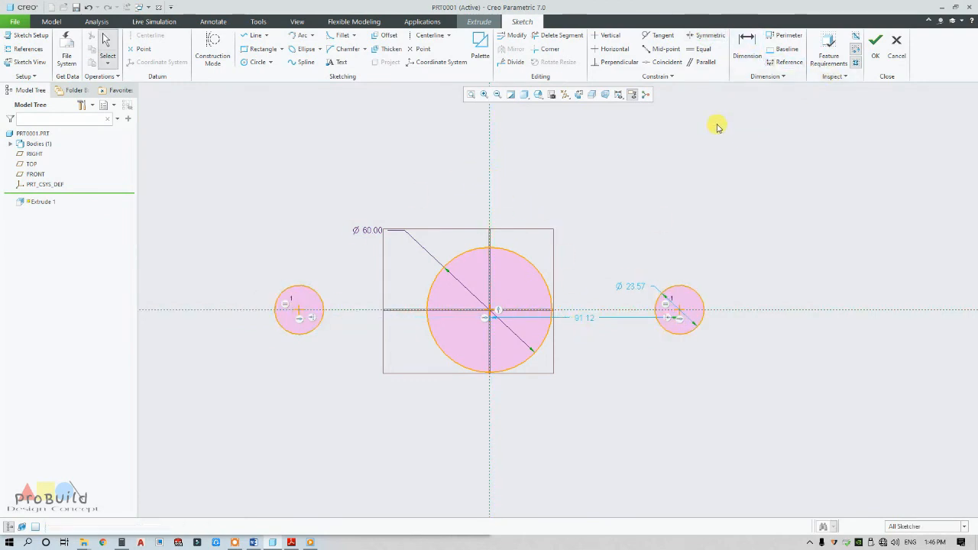
Step: Set the small circles' diameter to 30 mm and dimension their centre-to-centre distance as 150 mm
{"action": "double_click", "coordinate": [641, 286]}
{"action": "type", "text": "30"}
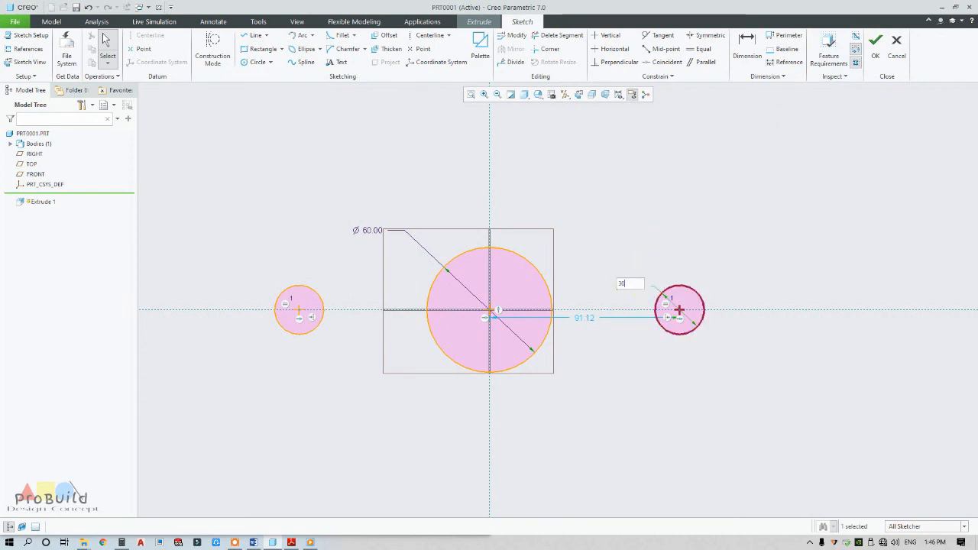
{"action": "key", "text": "Return"}
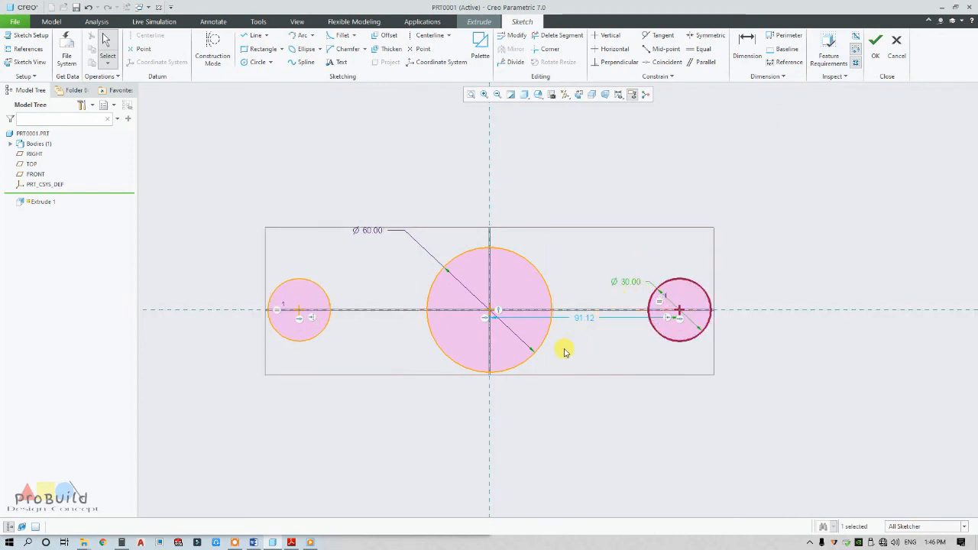
{"action": "left_click", "coordinate": [747, 46]}
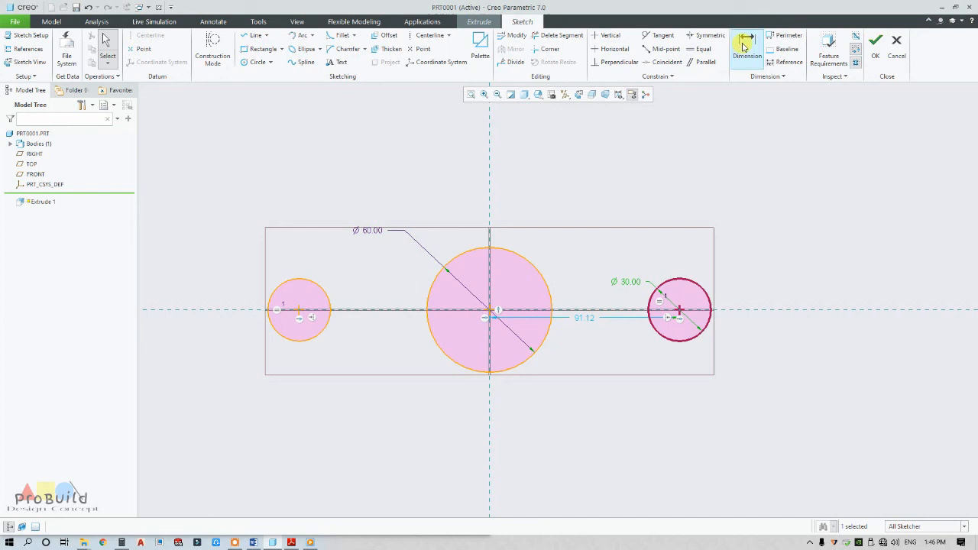
{"action": "left_click", "coordinate": [691, 322]}
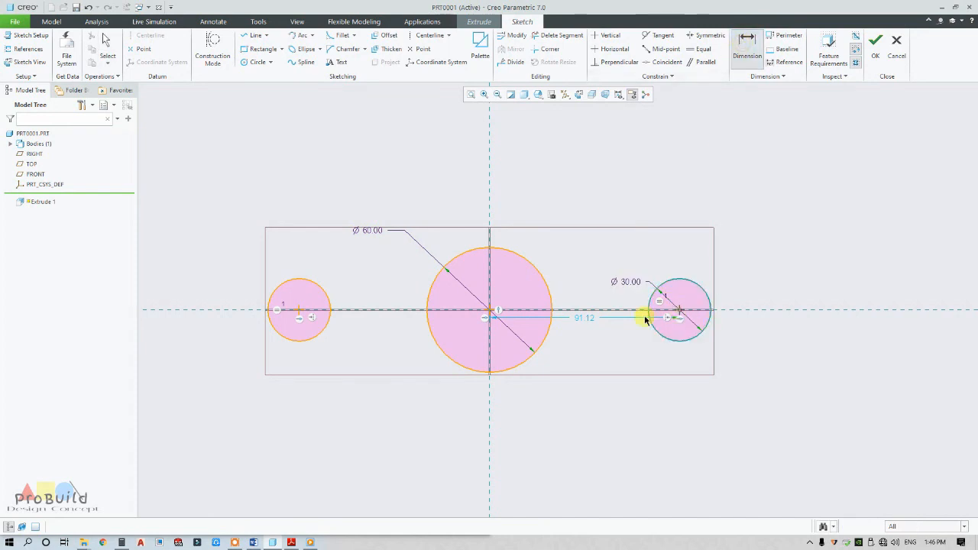
{"action": "middle_click", "coordinate": [446, 412]}
{"action": "key", "text": "Return"}
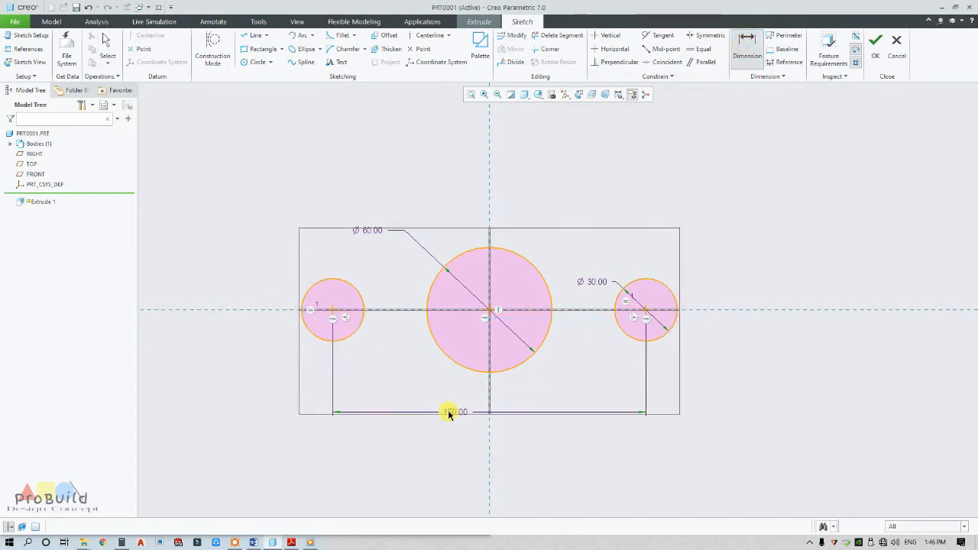
Step: Check the reference drawing, and connect the central circle to both small circles with four tangent lines, above and below
{"action": "left_click", "coordinate": [291, 542]}
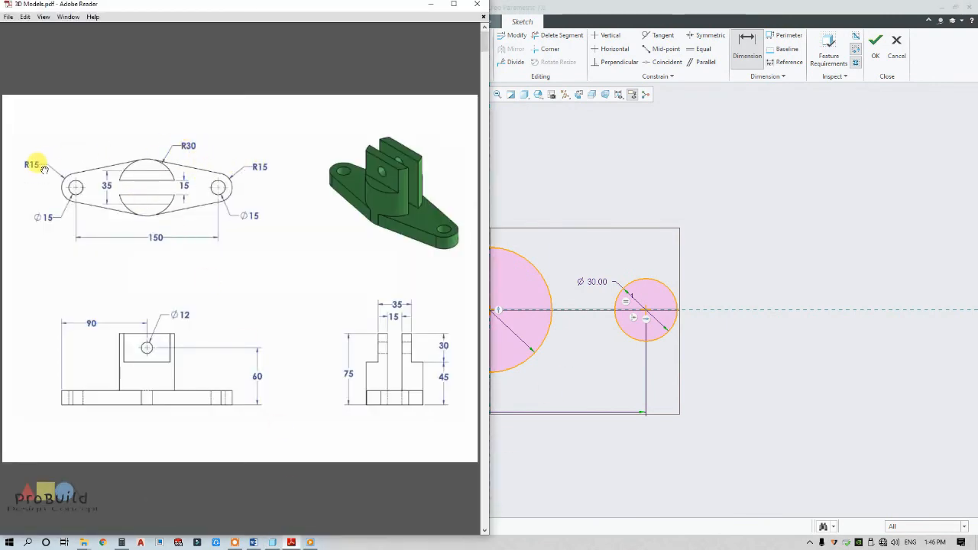
{"action": "left_click", "coordinate": [562, 206]}
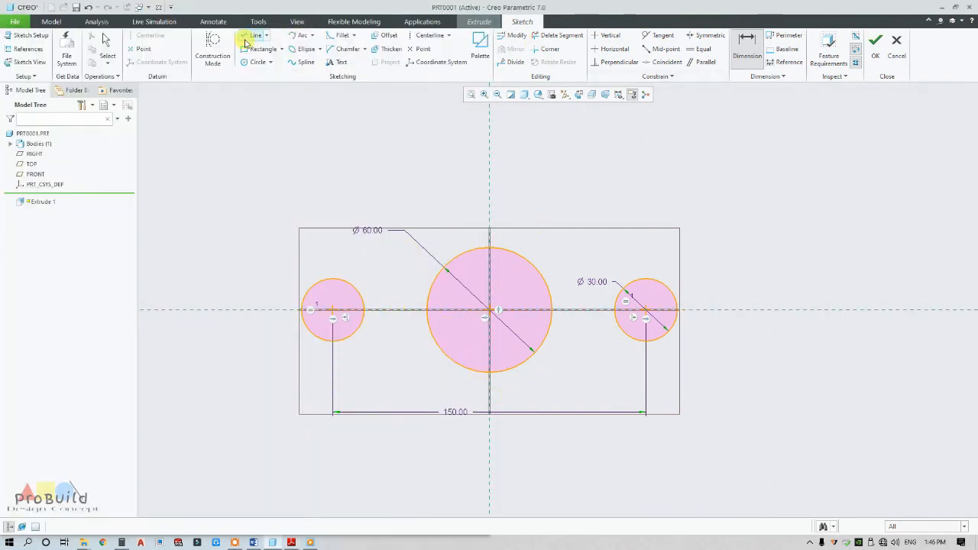
{"action": "left_click", "coordinate": [267, 36]}
{"action": "left_click", "coordinate": [263, 61]}
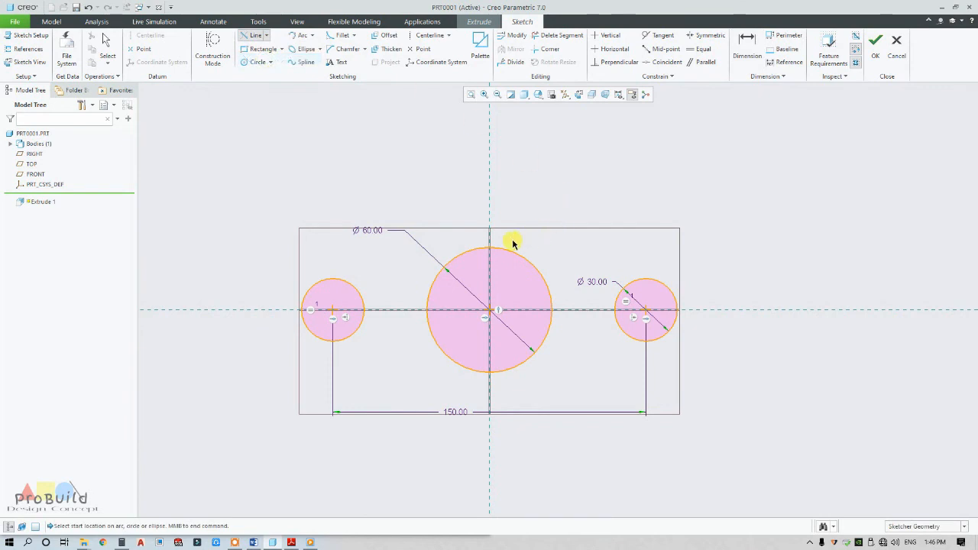
{"action": "left_click", "coordinate": [488, 247]}
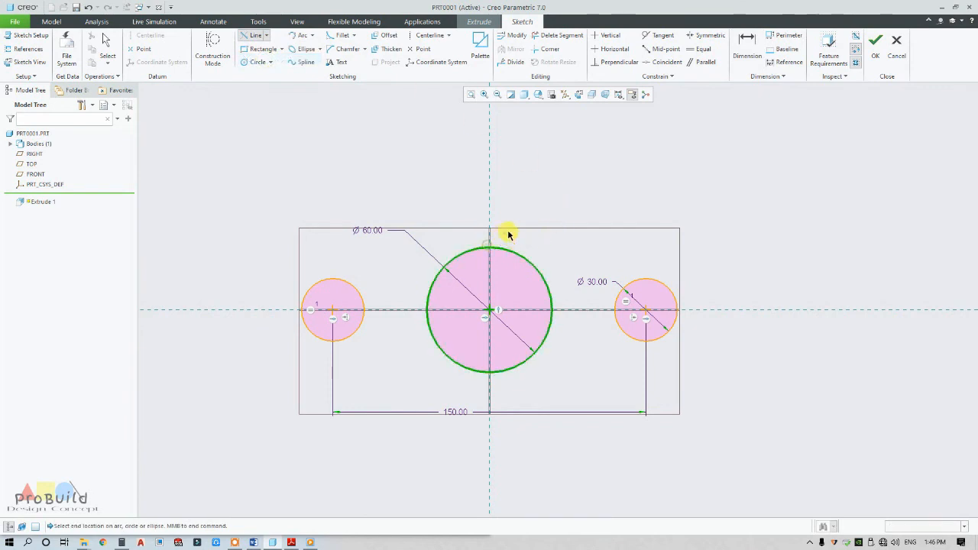
{"action": "left_click", "coordinate": [646, 345]}
{"action": "left_click", "coordinate": [449, 367]}
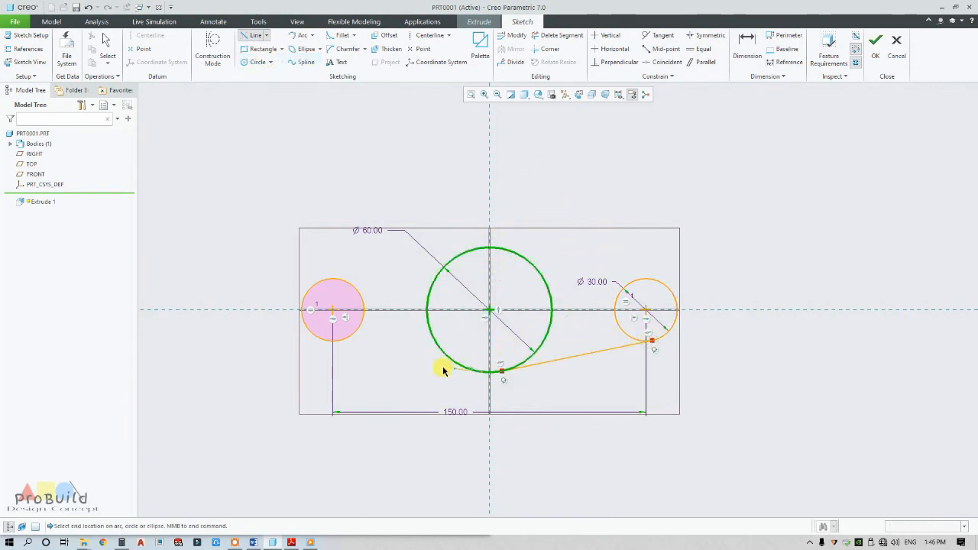
{"action": "left_click", "coordinate": [318, 337]}
{"action": "left_click", "coordinate": [330, 277]}
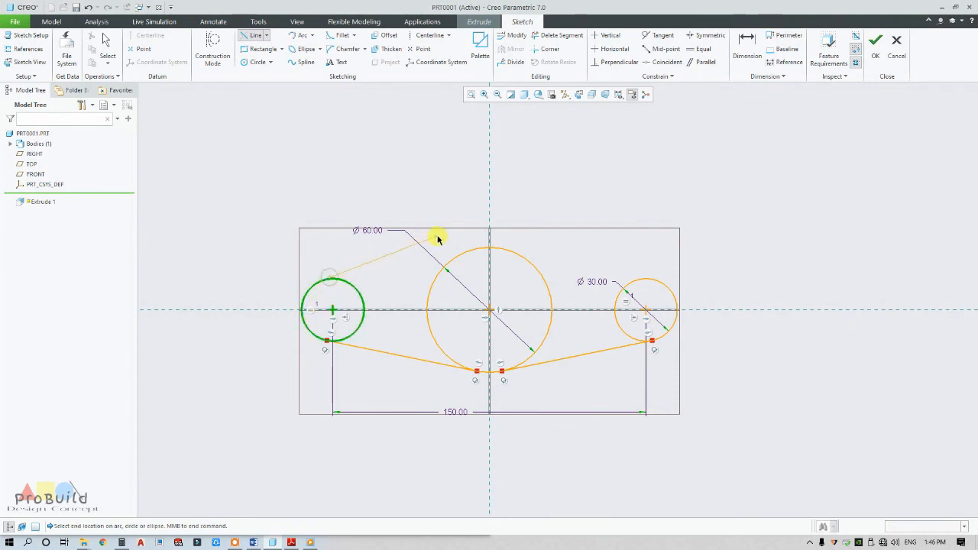
{"action": "left_click", "coordinate": [473, 252]}
{"action": "left_click", "coordinate": [502, 248]}
{"action": "left_click", "coordinate": [644, 280]}
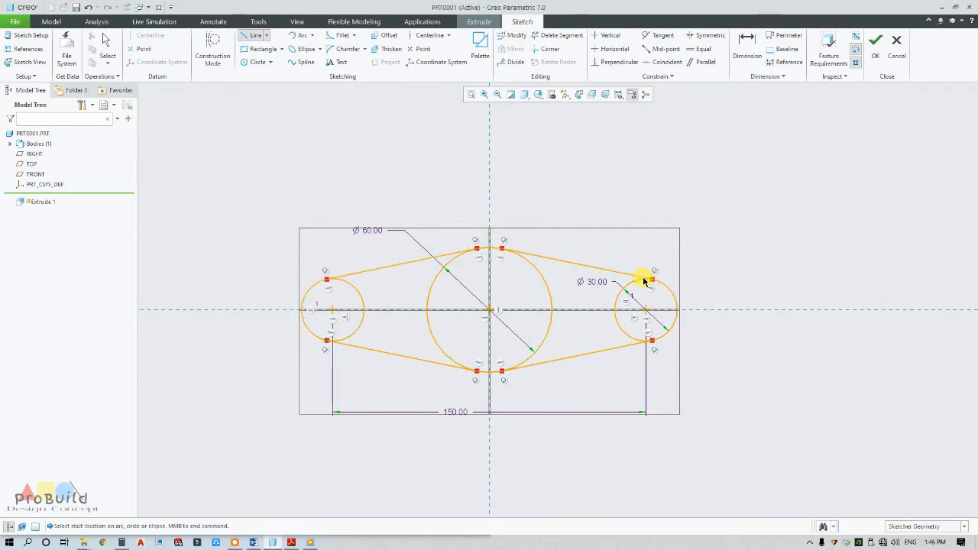
Step: Trim away the inner arcs of all three circles with Delete Segment, leaving one closed outer profile
{"action": "left_click", "coordinate": [552, 37]}
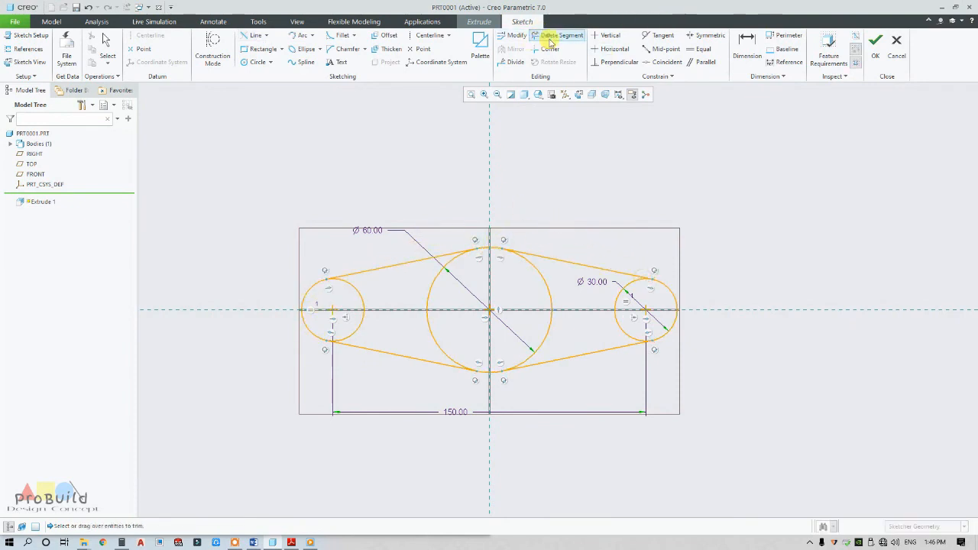
{"action": "left_click", "coordinate": [544, 344]}
{"action": "left_click", "coordinate": [428, 313]}
{"action": "left_click", "coordinate": [366, 312]}
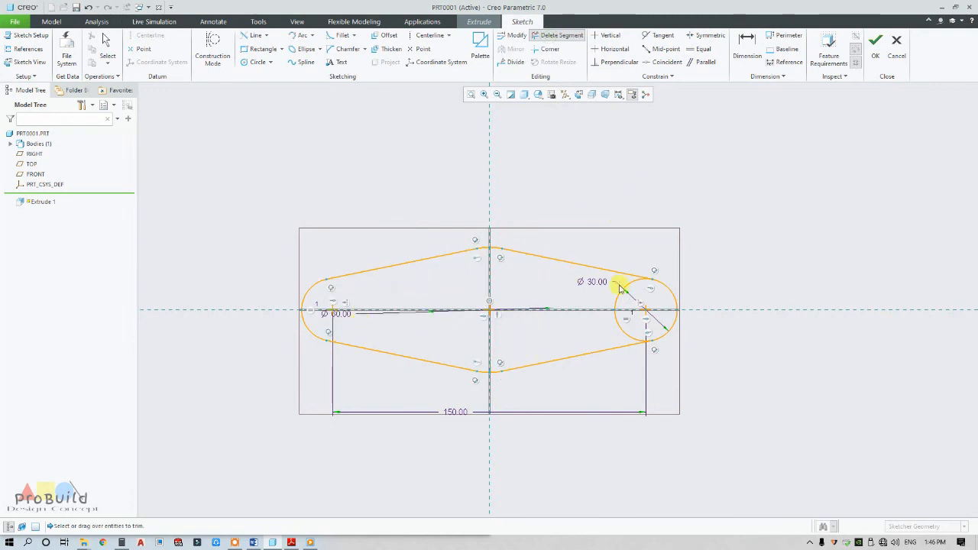
{"action": "left_click", "coordinate": [620, 334]}
{"action": "middle_click", "coordinate": [611, 207]}
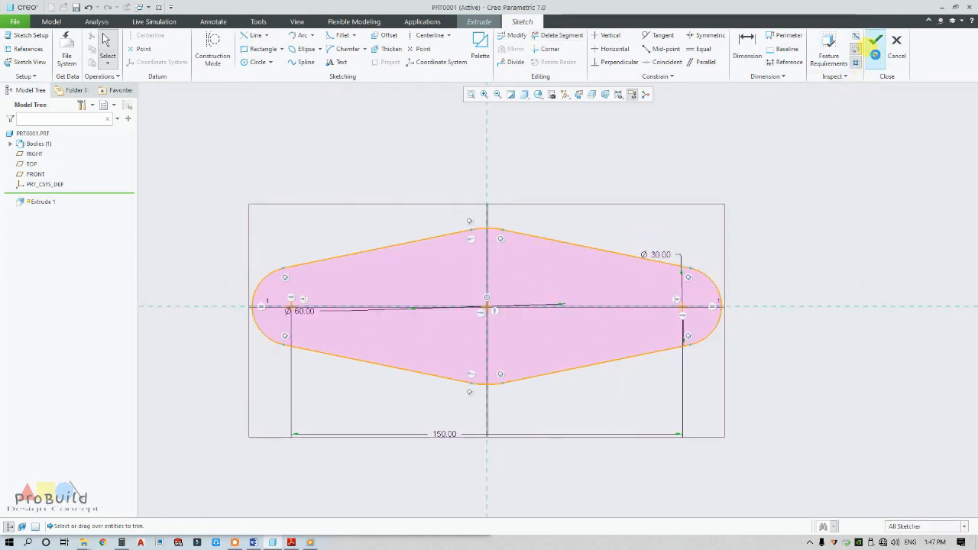
Step: Finish the plate sketch, show the model shaded with edges, and extrude the profile 15 mm
{"action": "left_click", "coordinate": [873, 44]}
{"action": "left_click", "coordinate": [534, 95]}
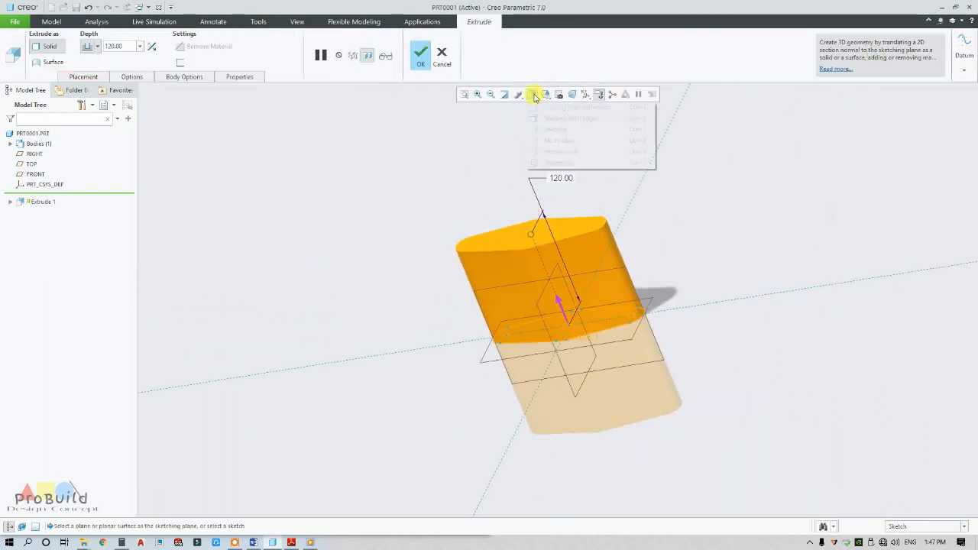
{"action": "left_click", "coordinate": [570, 118]}
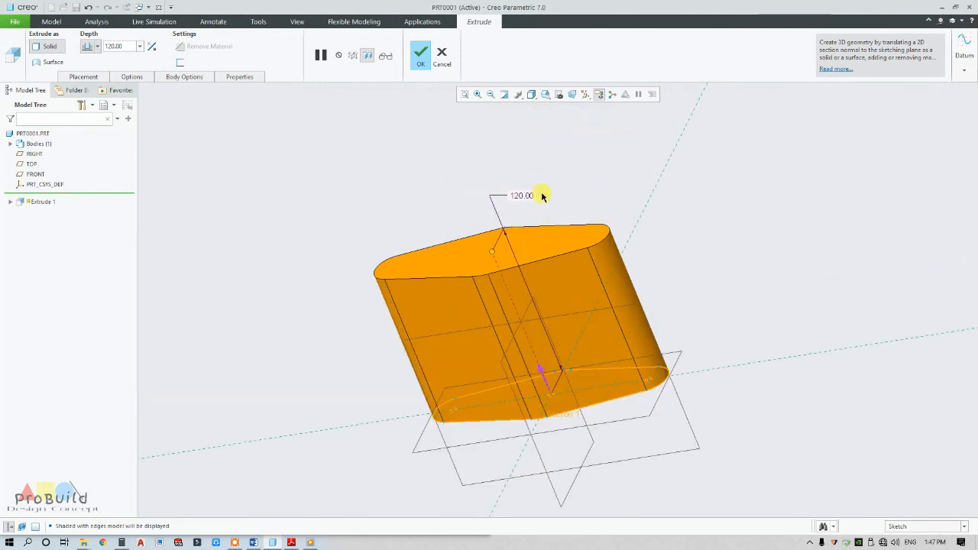
{"action": "double_click", "coordinate": [524, 196]}
{"action": "key", "text": "Return"}
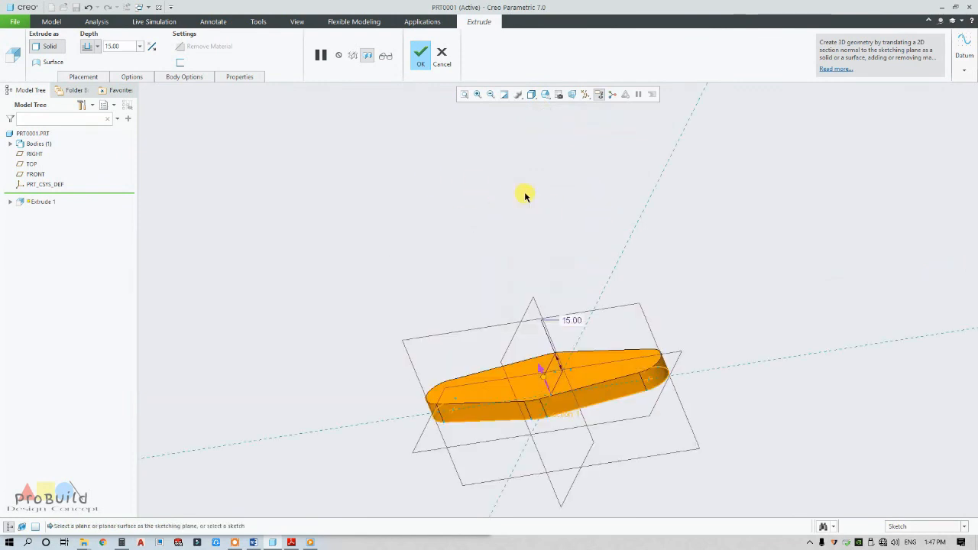
{"action": "left_click", "coordinate": [421, 55]}
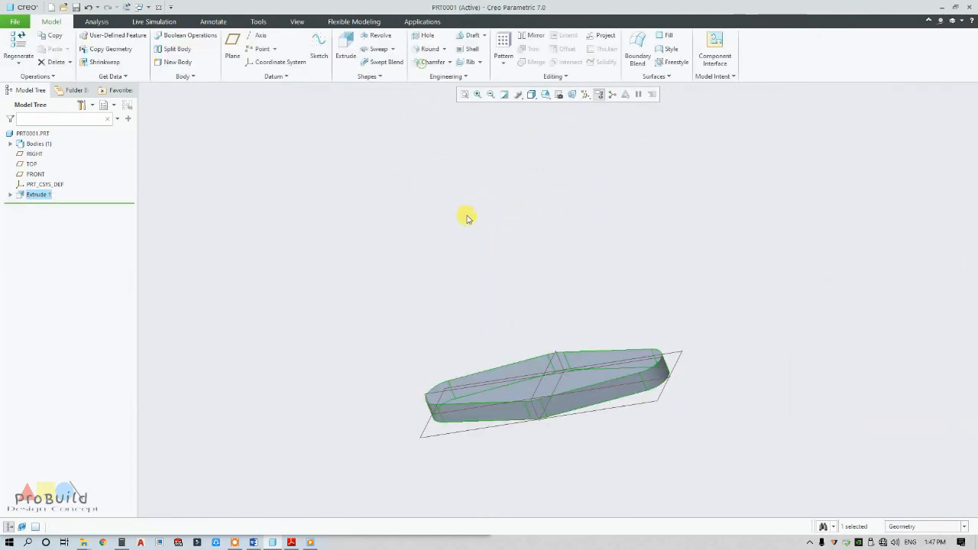
Step: Check the reference drawing in Adobe Reader, and start an Extrude sketch on the plate's large flat face in Creo Parametric
{"action": "middle_click_drag", "start_coordinate": [465, 214], "coordinate": [490, 357]}
{"action": "left_click", "coordinate": [309, 541]}
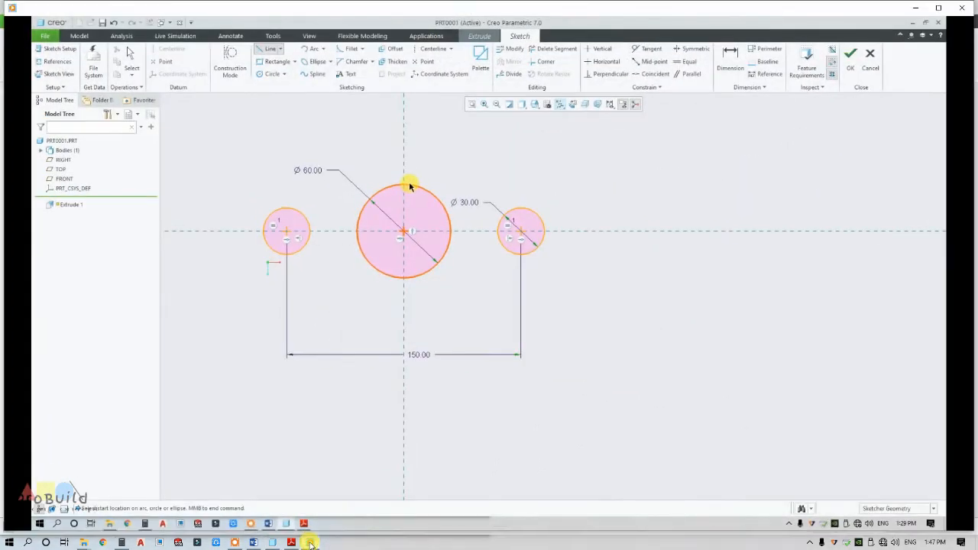
{"action": "left_click", "coordinate": [310, 542]}
{"action": "mouse_move", "coordinate": [291, 542]}
{"action": "left_click", "coordinate": [319, 467]}
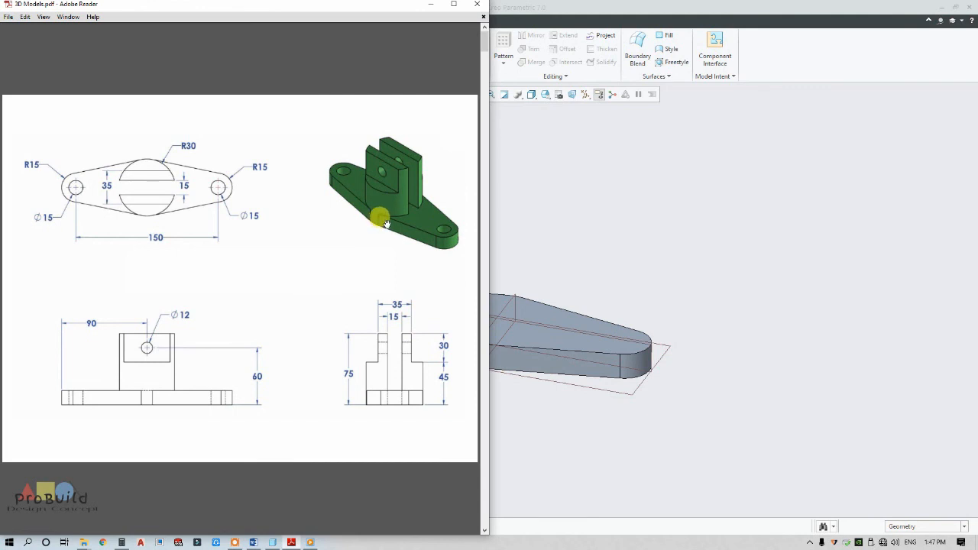
{"action": "left_click", "coordinate": [555, 271]}
{"action": "left_click", "coordinate": [464, 329]}
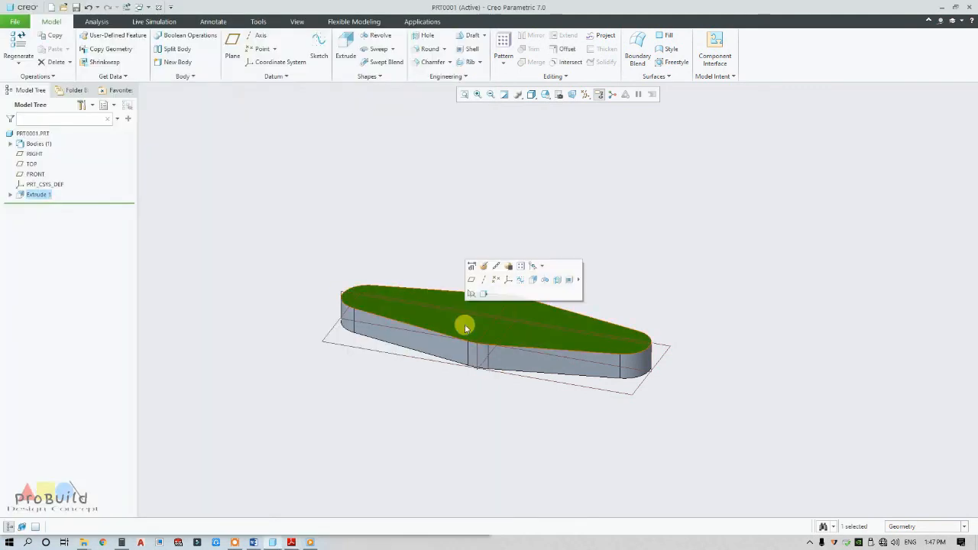
{"action": "left_click", "coordinate": [344, 47]}
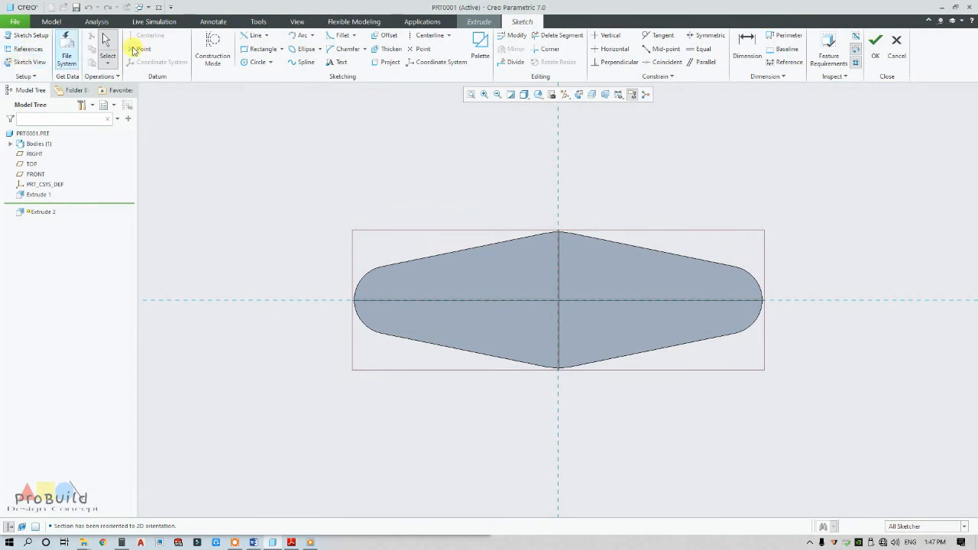
Step: With hidden-line display, add the plate's central arc as a sketch reference and draw a centred circle matching it
{"action": "left_click", "coordinate": [523, 95]}
{"action": "left_click", "coordinate": [544, 152]}
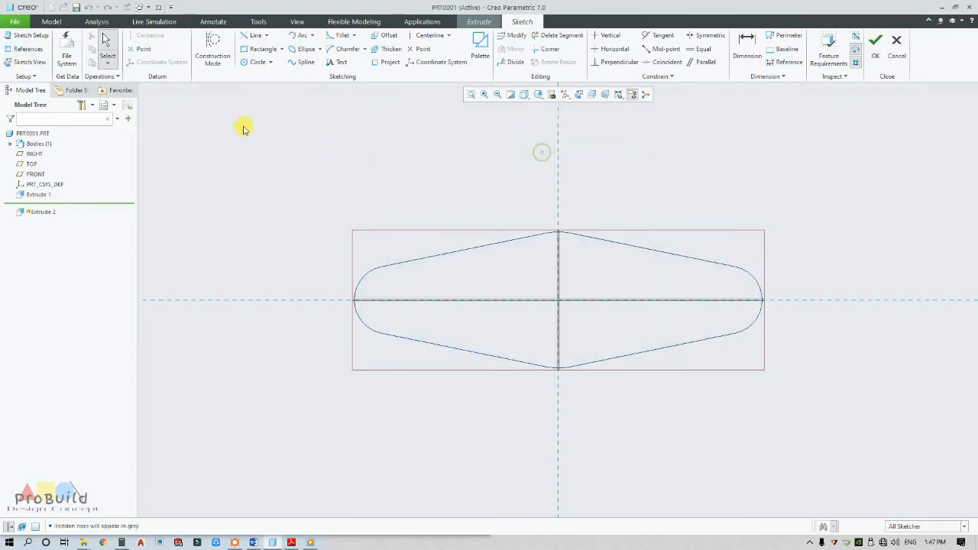
{"action": "left_click", "coordinate": [27, 49]}
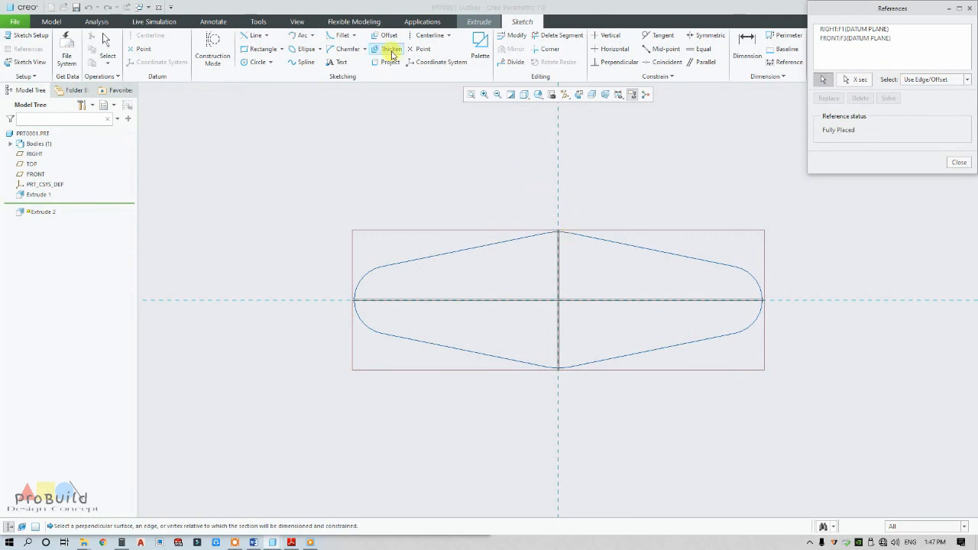
{"action": "left_click", "coordinate": [554, 234]}
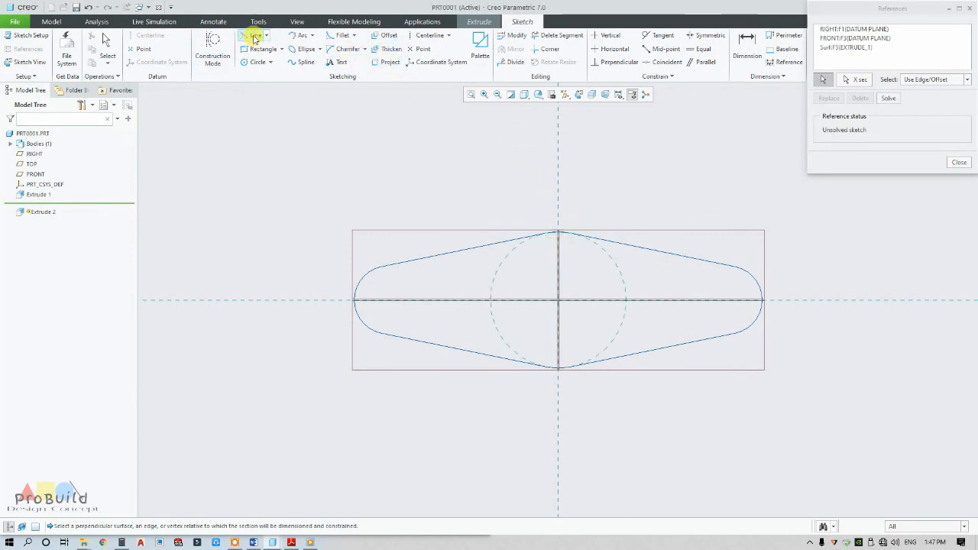
{"action": "left_click", "coordinate": [254, 62]}
{"action": "left_click", "coordinate": [558, 304]}
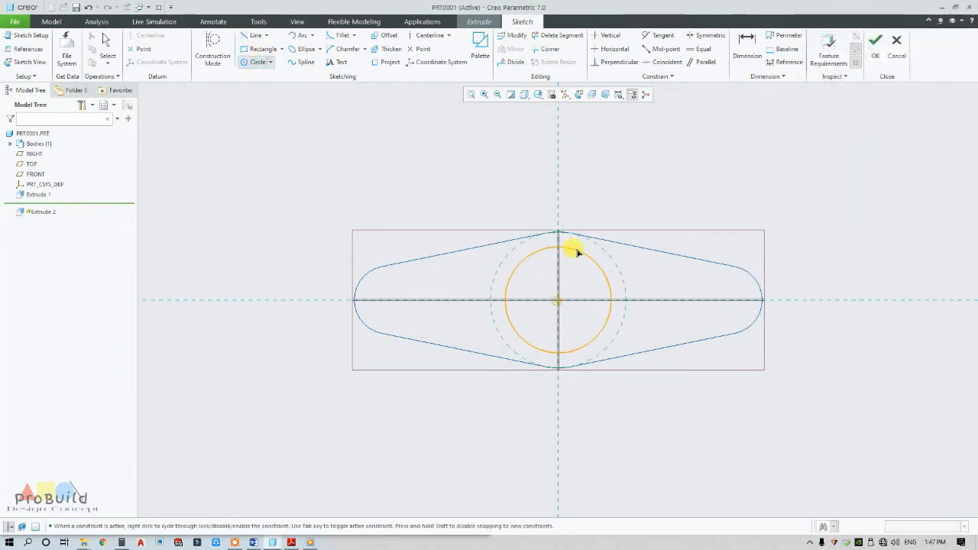
{"action": "left_click", "coordinate": [586, 240]}
{"action": "middle_click", "coordinate": [568, 194]}
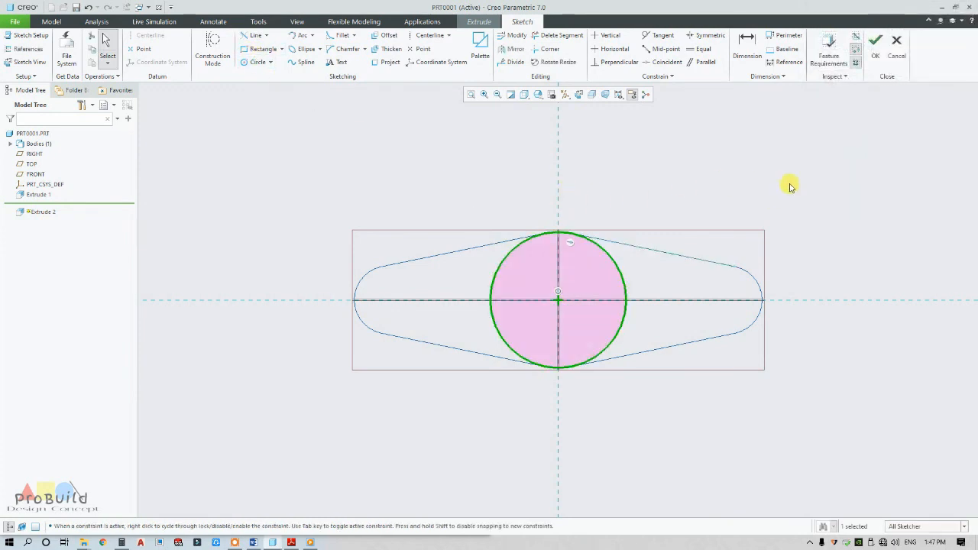
Step: Finish the circle sketch, show the model shaded with edges, and check the cylinder height in the reference drawing
{"action": "left_click", "coordinate": [876, 42]}
{"action": "mouse_move", "coordinate": [585, 234]}
{"action": "middle_mouse_down"}
{"action": "mouse_move", "coordinate": [658, 260]}
{"action": "mouse_move", "coordinate": [620, 245]}
{"action": "mouse_move", "coordinate": [603, 216]}
{"action": "middle_mouse_up"}
{"action": "left_click", "coordinate": [533, 97]}
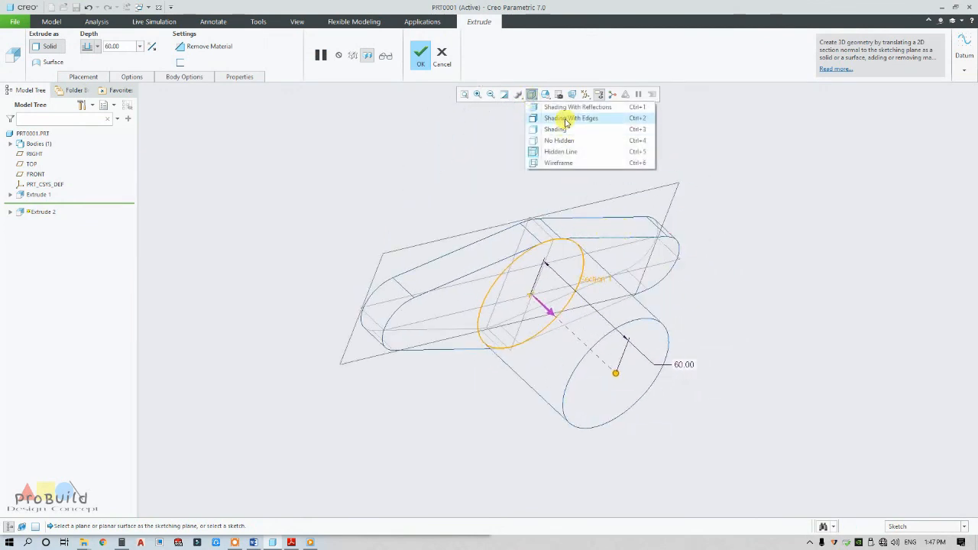
{"action": "left_click", "coordinate": [559, 119]}
{"action": "double_click", "coordinate": [119, 47]}
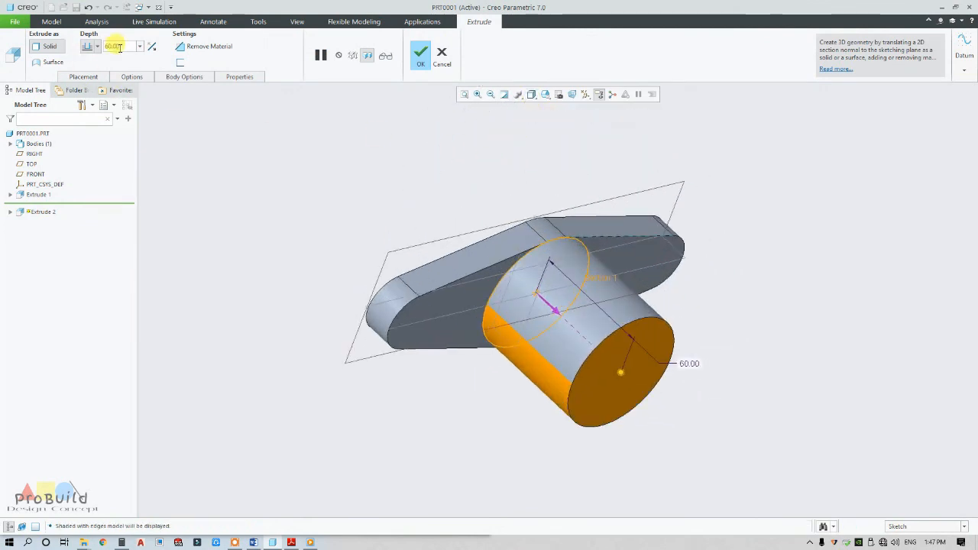
{"action": "left_click", "coordinate": [292, 542]}
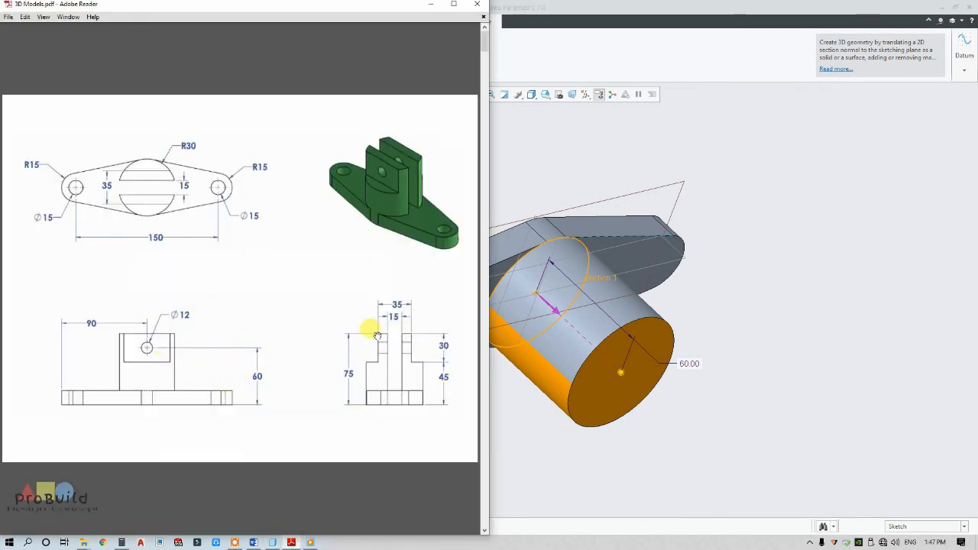
{"action": "left_click", "coordinate": [432, 4]}
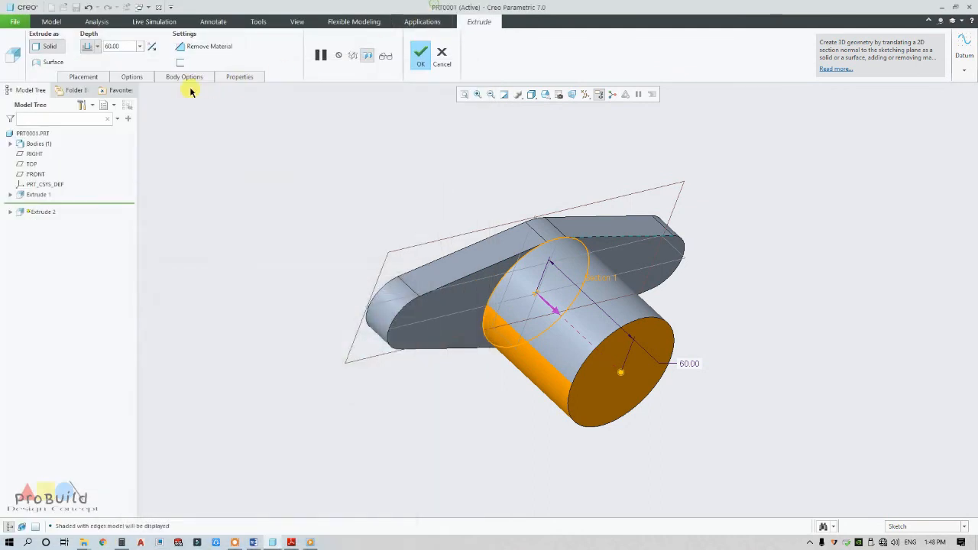
Step: Flip the cylinder's extrusion direction through the plate as added material, and set its depth to 75 mm
{"action": "left_click", "coordinate": [153, 48]}
{"action": "left_click", "coordinate": [200, 46]}
{"action": "middle_click_drag", "start_coordinate": [237, 95], "coordinate": [291, 170]}
{"action": "scroll", "coordinate": [290, 170], "scroll_direction": "up", "scroll_amount": 3}
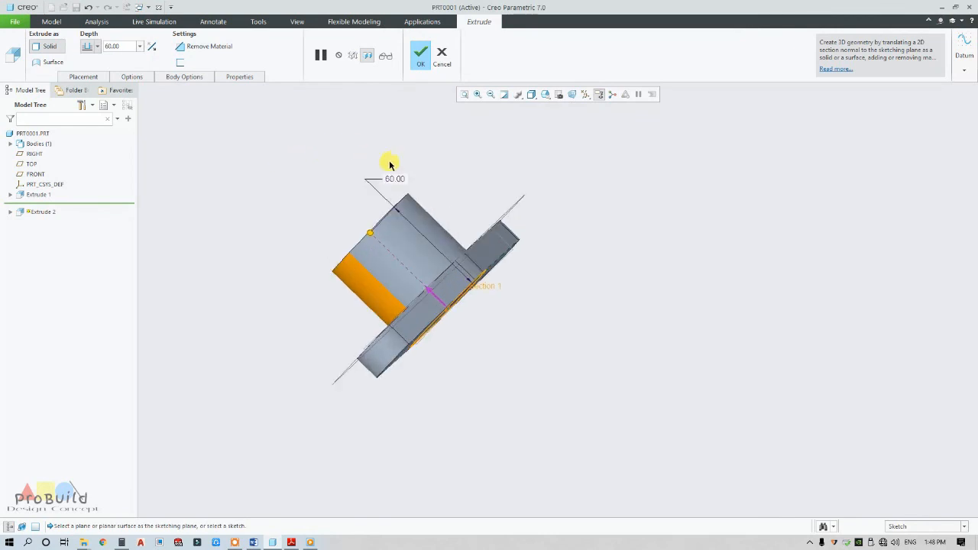
{"action": "double_click", "coordinate": [395, 176]}
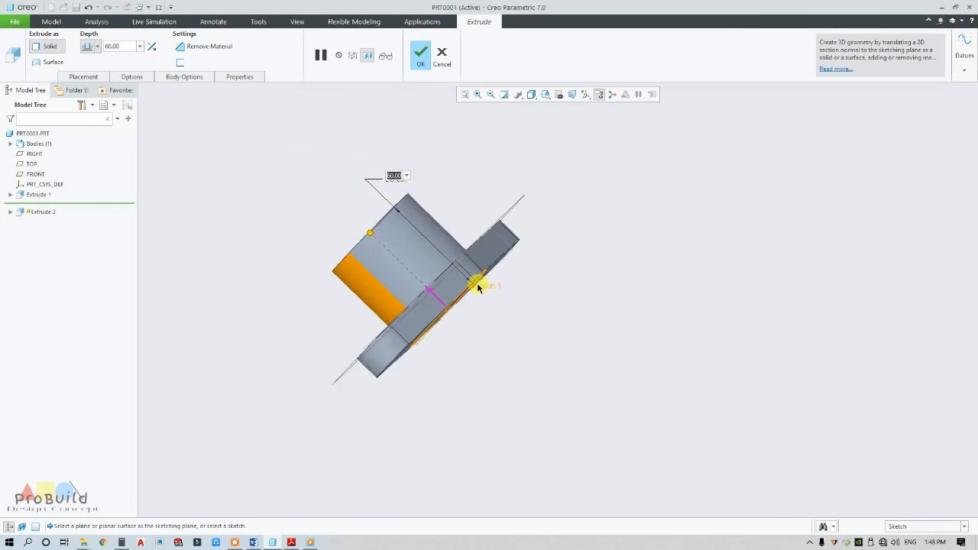
{"action": "type", "text": "75"}
{"action": "key", "text": "Return"}
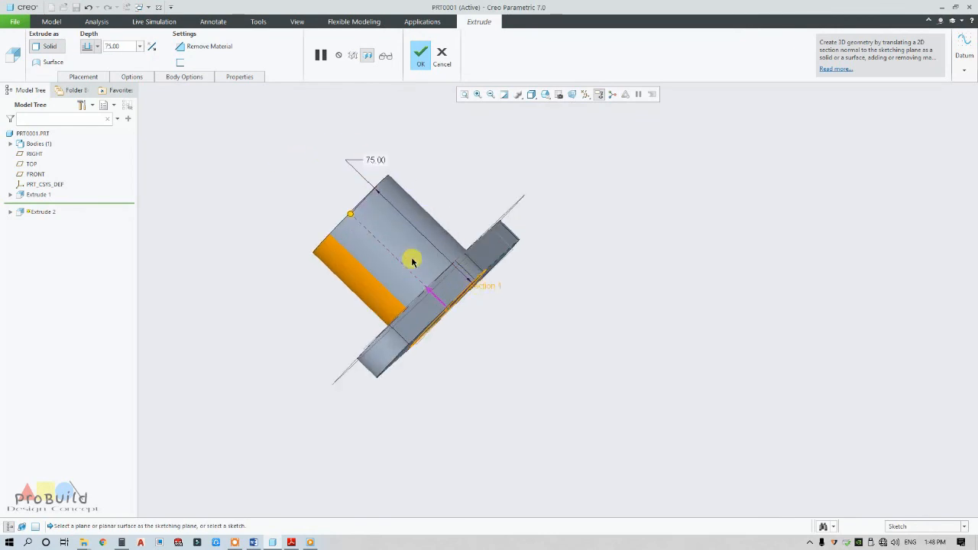
{"action": "left_click", "coordinate": [421, 64]}
Step: Check the slot dimensions in the reference drawing, and start an Extrude sketch on the cylinder's top face
{"action": "middle_click_drag", "start_coordinate": [589, 221], "coordinate": [629, 337]}
{"action": "scroll", "coordinate": [603, 332], "scroll_direction": "up", "scroll_amount": 2}
{"action": "scroll", "coordinate": [612, 287], "scroll_direction": "down", "scroll_amount": 4}
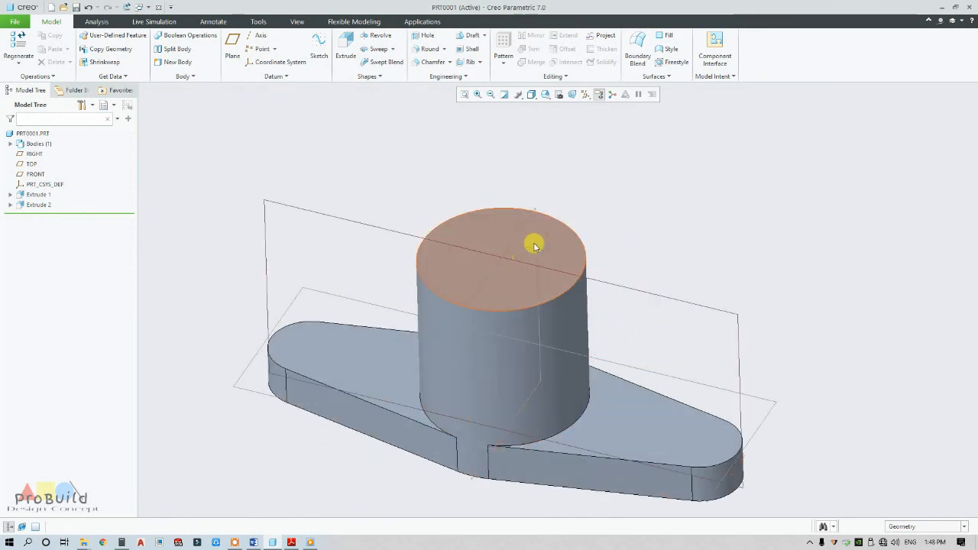
{"action": "scroll", "coordinate": [378, 255], "scroll_direction": "up", "scroll_amount": 2}
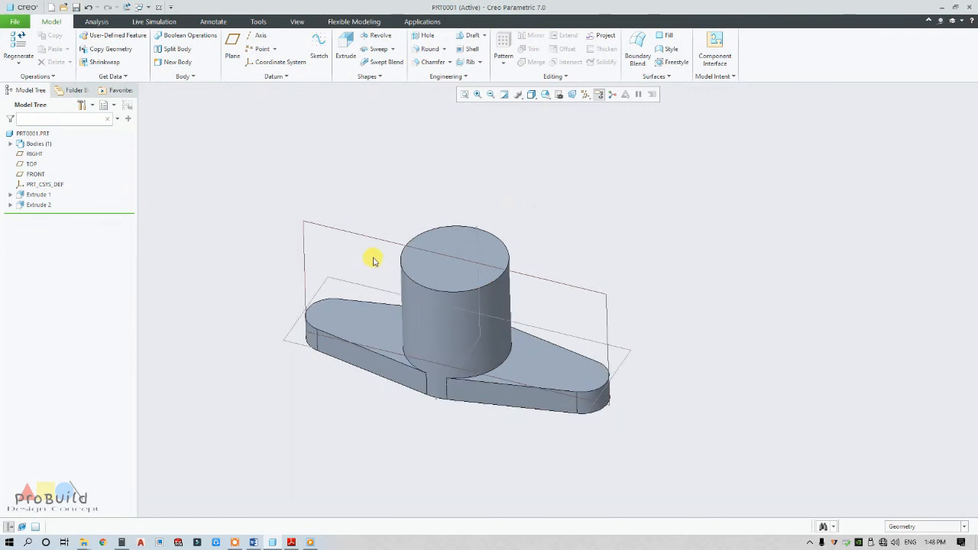
{"action": "left_click", "coordinate": [438, 242]}
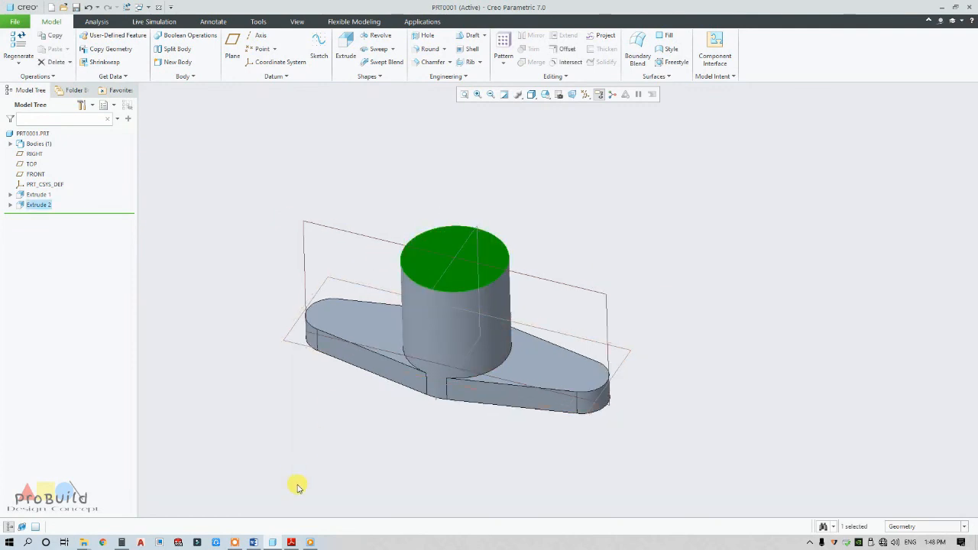
{"action": "left_click", "coordinate": [291, 543]}
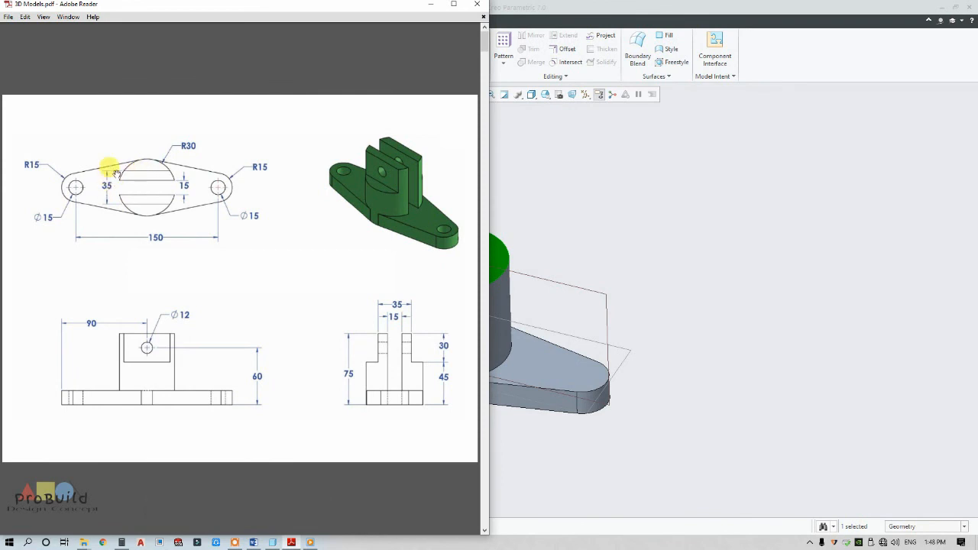
{"action": "left_click", "coordinate": [431, 5]}
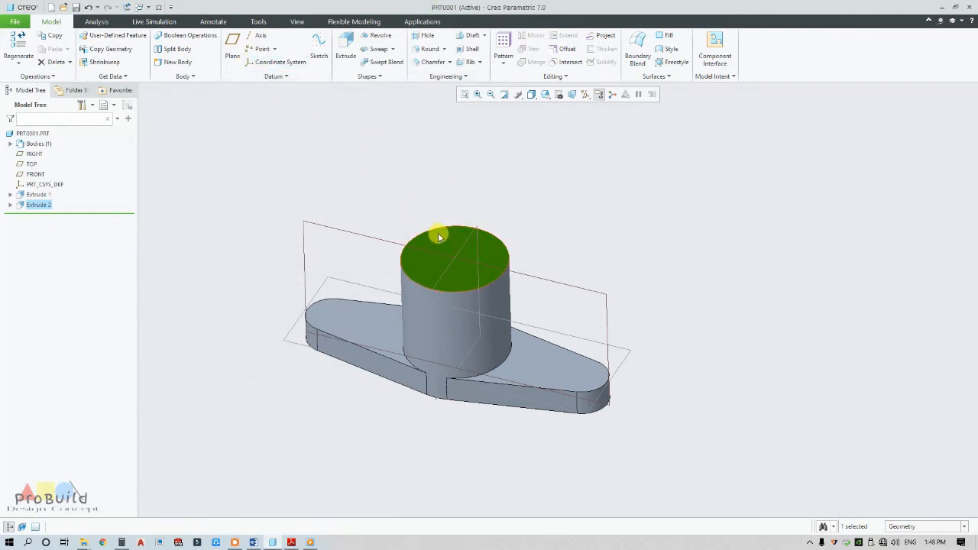
{"action": "left_click", "coordinate": [345, 46]}
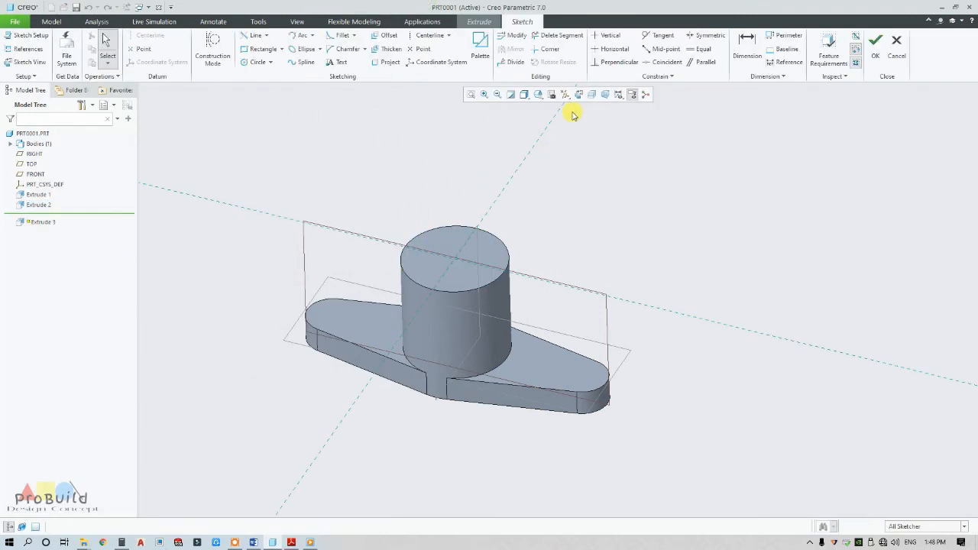
Step: With hidden-line display, reference the cylinder's edge and sketch a concentric circle coincident with it
{"action": "left_click", "coordinate": [525, 95]}
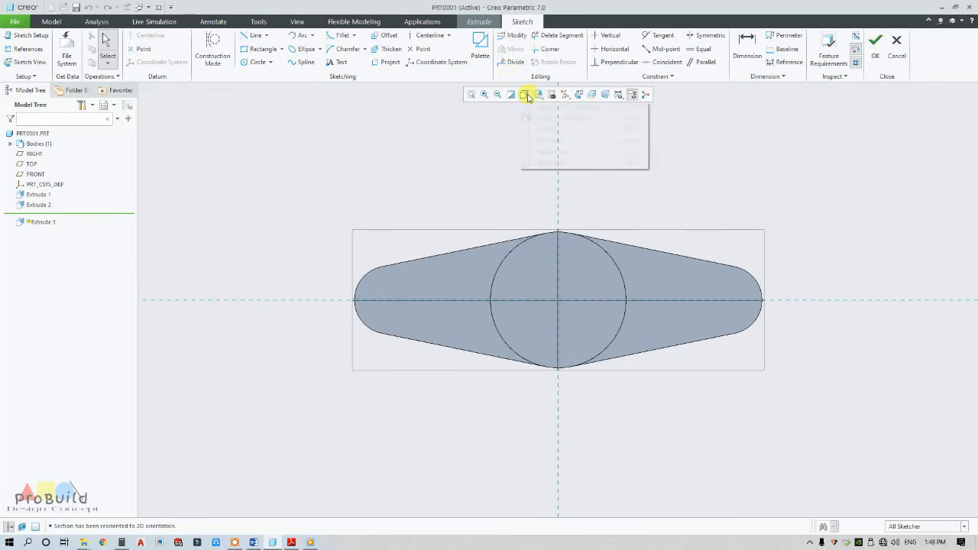
{"action": "left_click", "coordinate": [555, 160]}
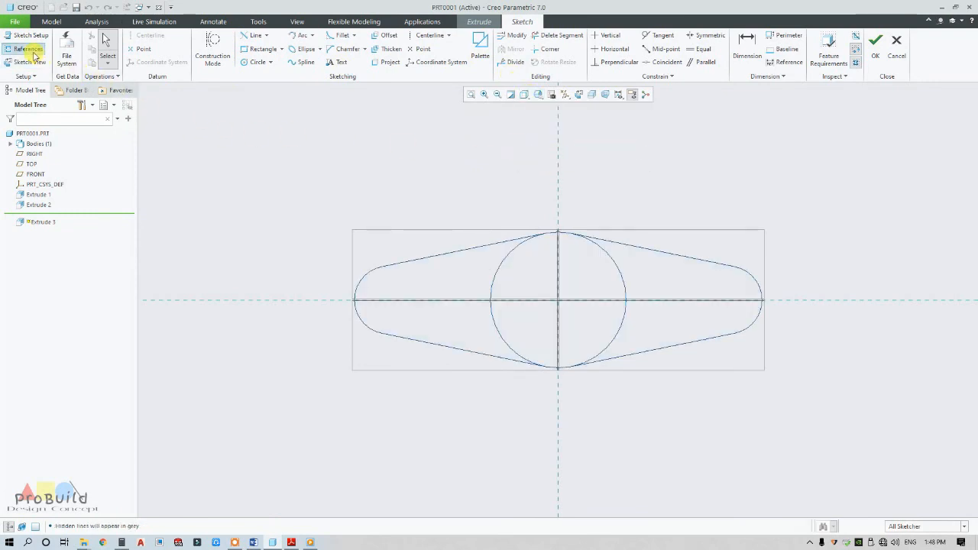
{"action": "left_click", "coordinate": [28, 49]}
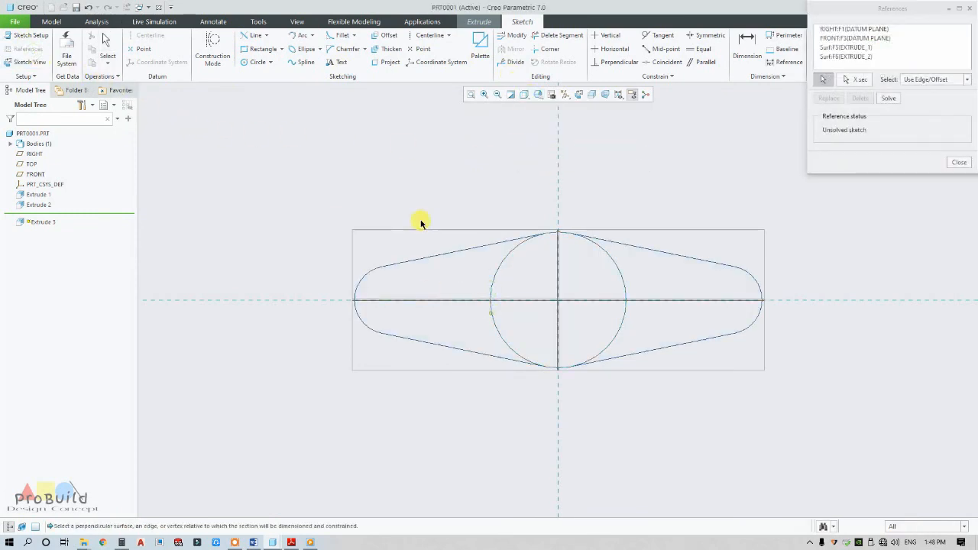
{"action": "middle_click", "coordinate": [378, 164]}
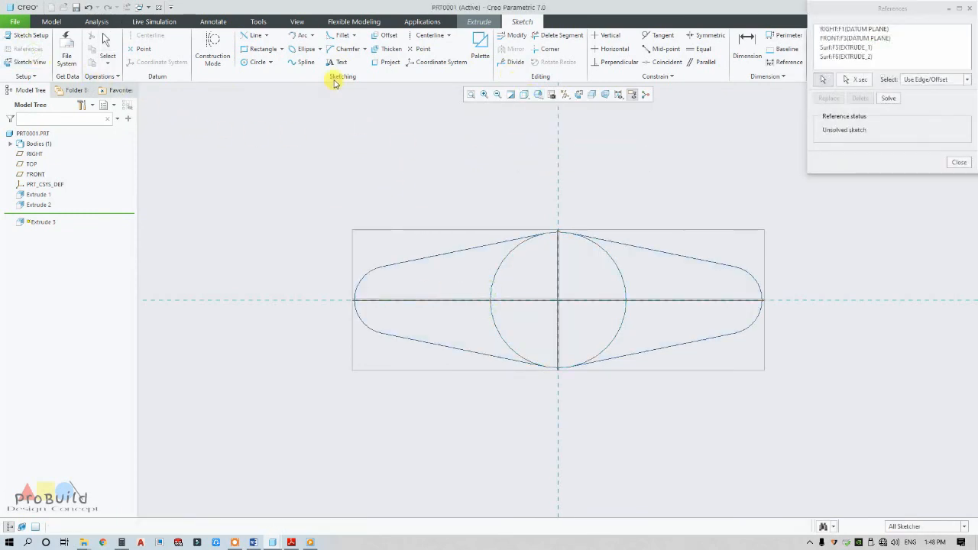
{"action": "left_click", "coordinate": [258, 62]}
{"action": "left_click", "coordinate": [573, 234]}
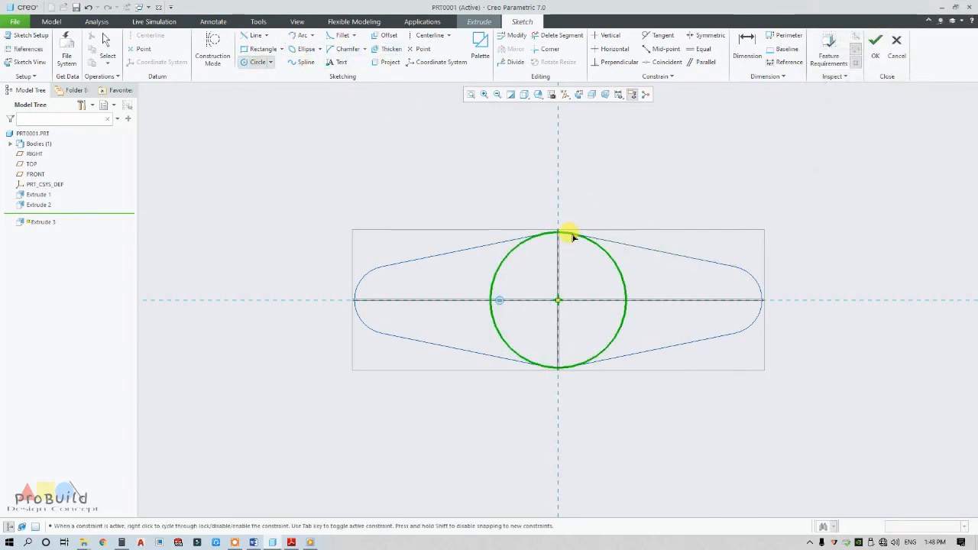
{"action": "middle_click", "coordinate": [467, 188]}
Step: Draw a horizontal line across the upper half of the circle, from edge to edge
{"action": "scroll", "coordinate": [609, 297], "scroll_direction": "up", "scroll_amount": 3}
{"action": "scroll", "coordinate": [646, 309], "scroll_direction": "down", "scroll_amount": 8}
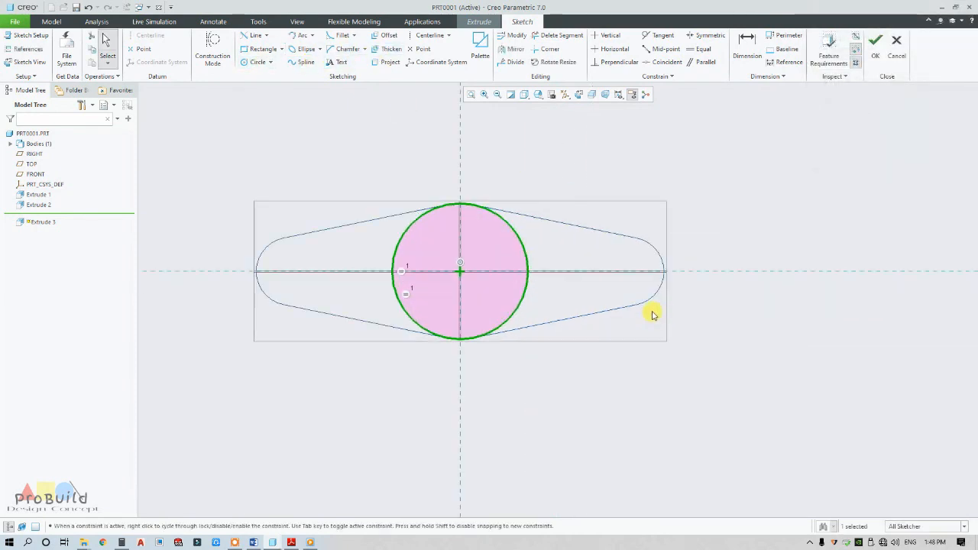
{"action": "left_click", "coordinate": [268, 36]}
{"action": "left_click", "coordinate": [264, 48]}
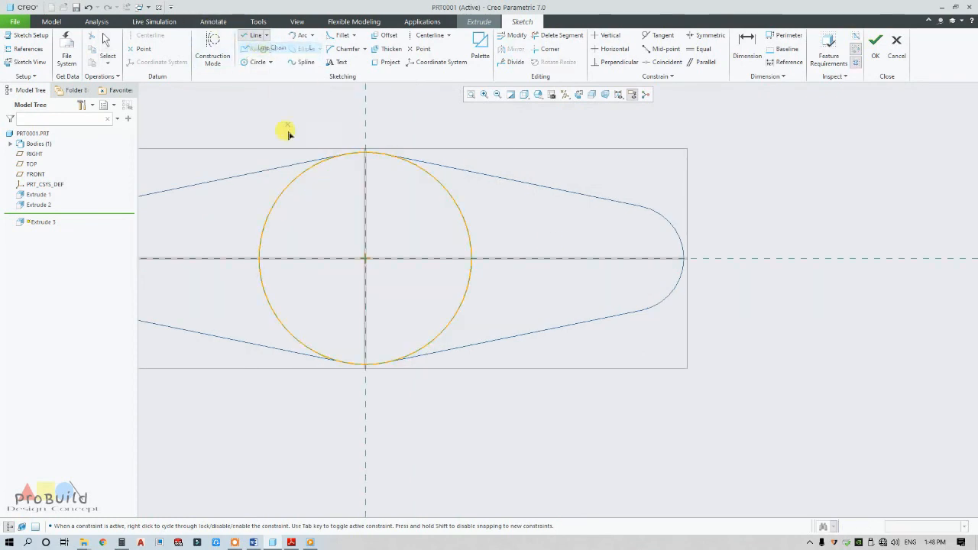
{"action": "left_click", "coordinate": [274, 201]}
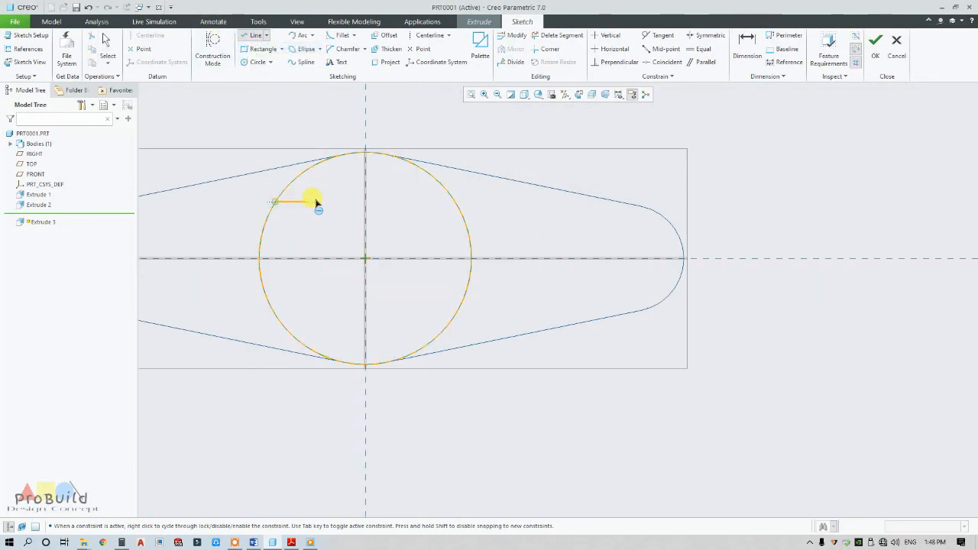
{"action": "left_click", "coordinate": [456, 201]}
{"action": "middle_click", "coordinate": [494, 207]}
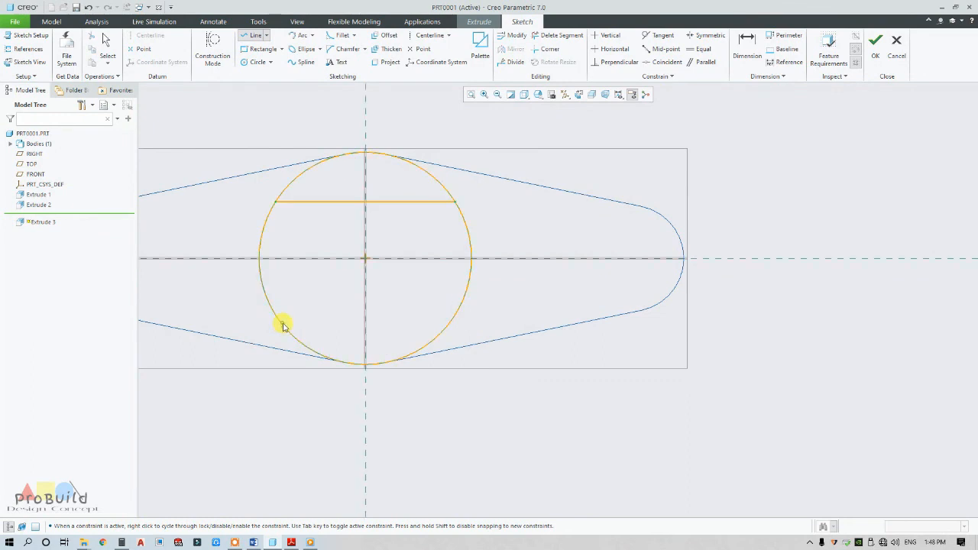
Step: Draw a second horizontal line across the lower half of the circle, from edge to edge
{"action": "left_click", "coordinate": [283, 326]}
{"action": "middle_click", "coordinate": [481, 309]}
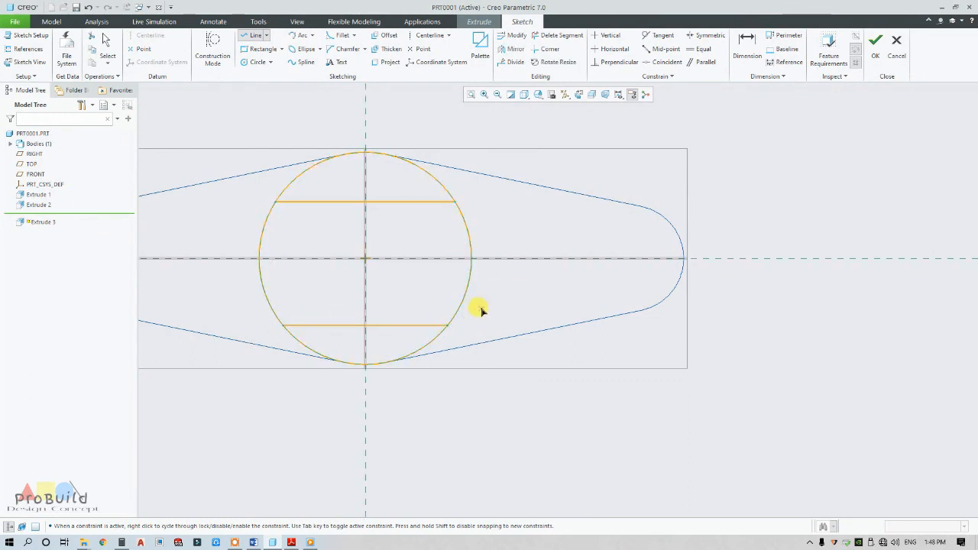
{"action": "middle_click", "coordinate": [469, 278]}
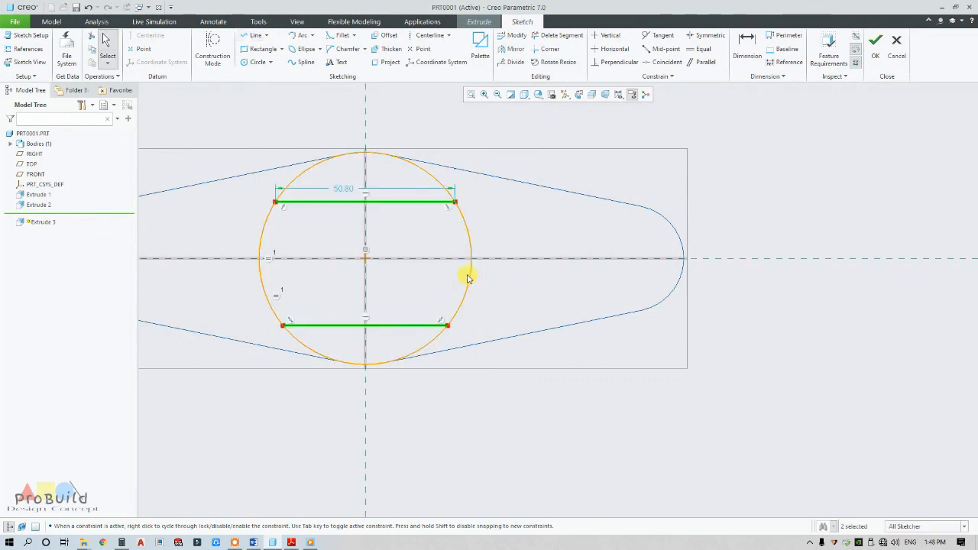
Step: Dimension the vertical distance between the two horizontal lines and set it to 35 mm
{"action": "left_click", "coordinate": [748, 46]}
{"action": "left_click", "coordinate": [308, 202]}
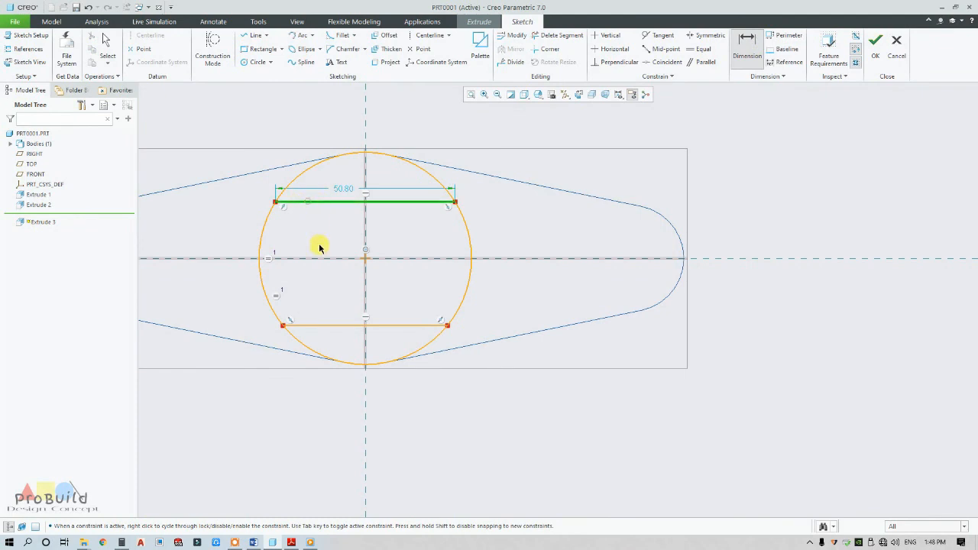
{"action": "left_click", "coordinate": [314, 326]}
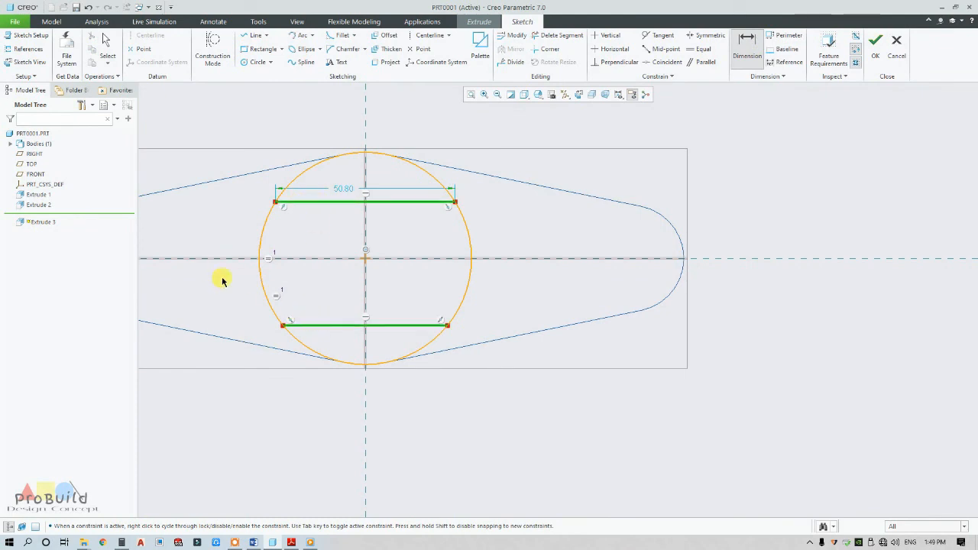
{"action": "middle_click", "coordinate": [219, 275]}
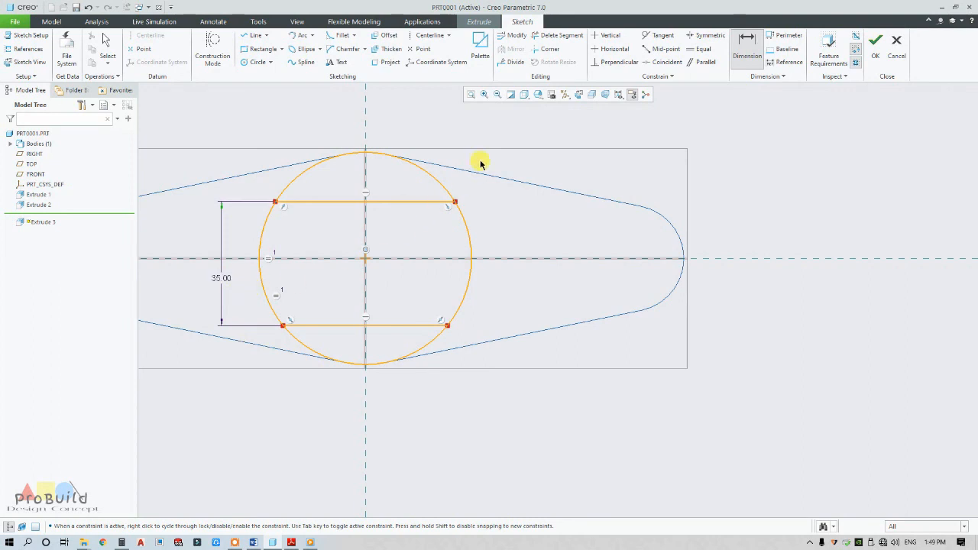
Step: Draw a horizontal centerline through the circle's centre, along the horizontal reference
{"action": "left_click", "coordinate": [709, 35]}
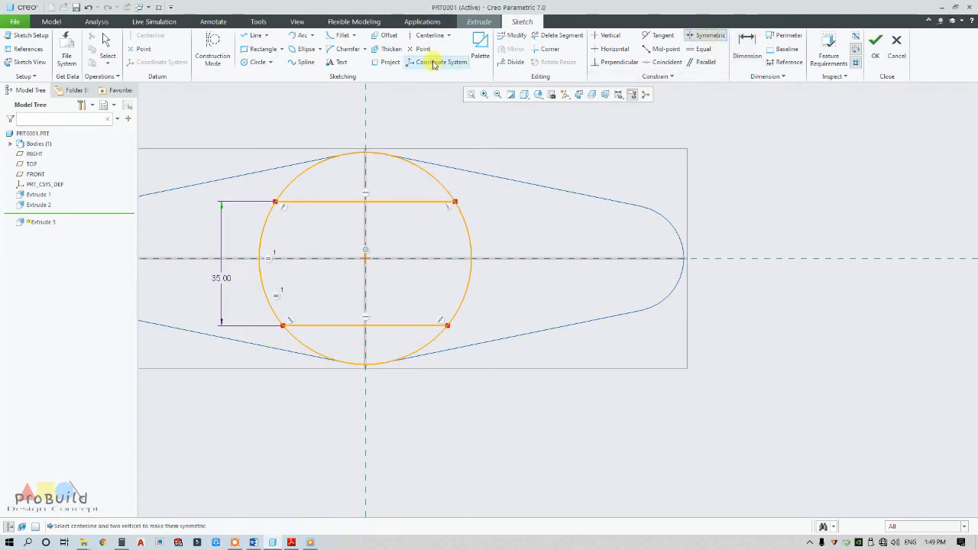
{"action": "left_click", "coordinate": [430, 36]}
{"action": "left_click", "coordinate": [394, 260]}
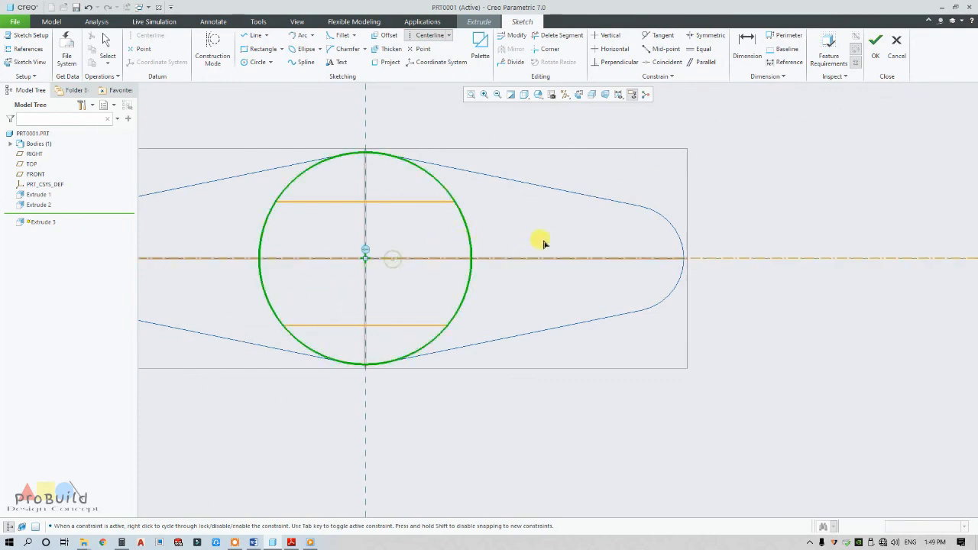
{"action": "left_click", "coordinate": [554, 259]}
{"action": "middle_click", "coordinate": [542, 233]}
Step: Try to make matching endpoints of the two horizontal lines symmetric about the horizontal centerline
{"action": "left_click", "coordinate": [711, 36]}
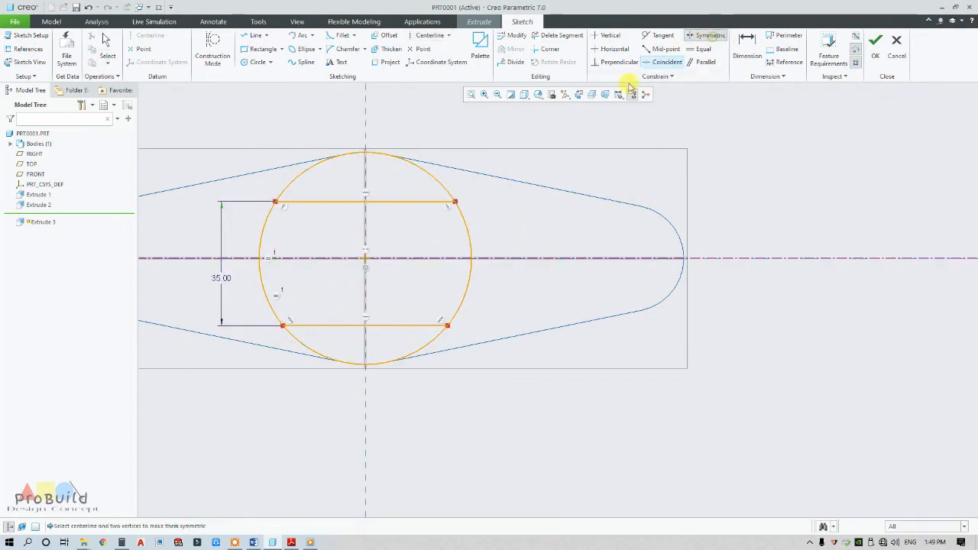
{"action": "left_click", "coordinate": [456, 203]}
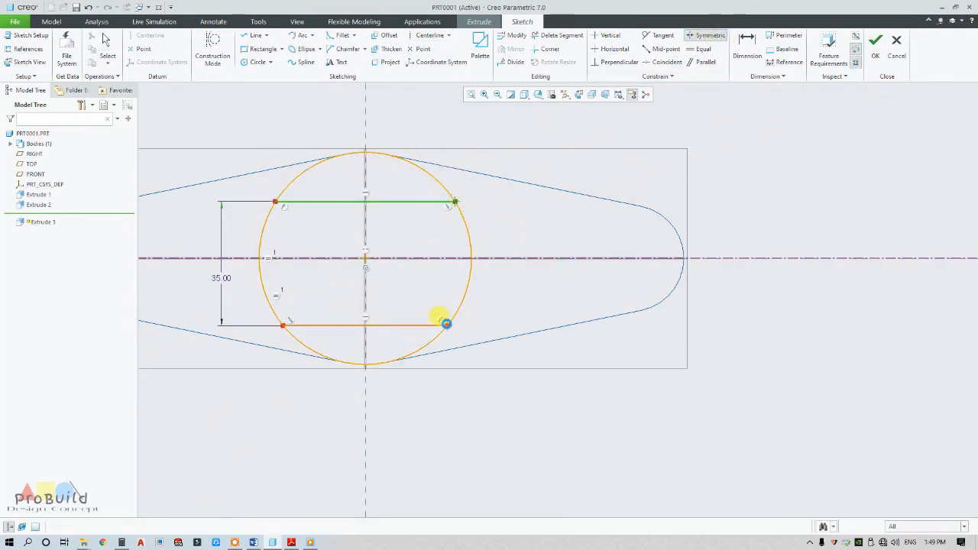
{"action": "left_click", "coordinate": [520, 258]}
{"action": "key", "text": "Escape"}
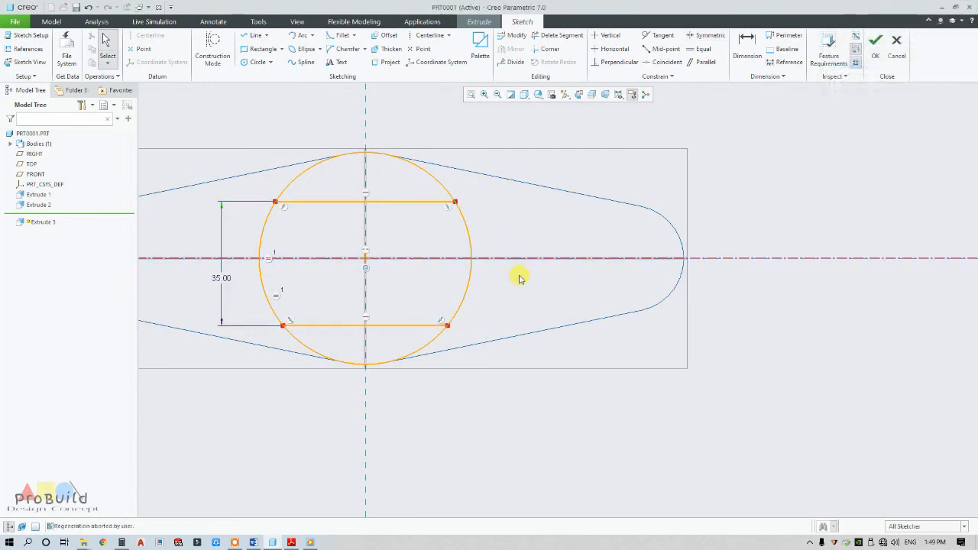
Step: Trim away the circle's side arcs between the two lines, leaving two circular segments, and finish the sketch
{"action": "left_click_drag", "start_coordinate": [225, 288], "coordinate": [208, 240]}
{"action": "scroll", "coordinate": [381, 291], "scroll_direction": "up", "scroll_amount": 2}
{"action": "scroll", "coordinate": [393, 279], "scroll_direction": "down", "scroll_amount": 2}
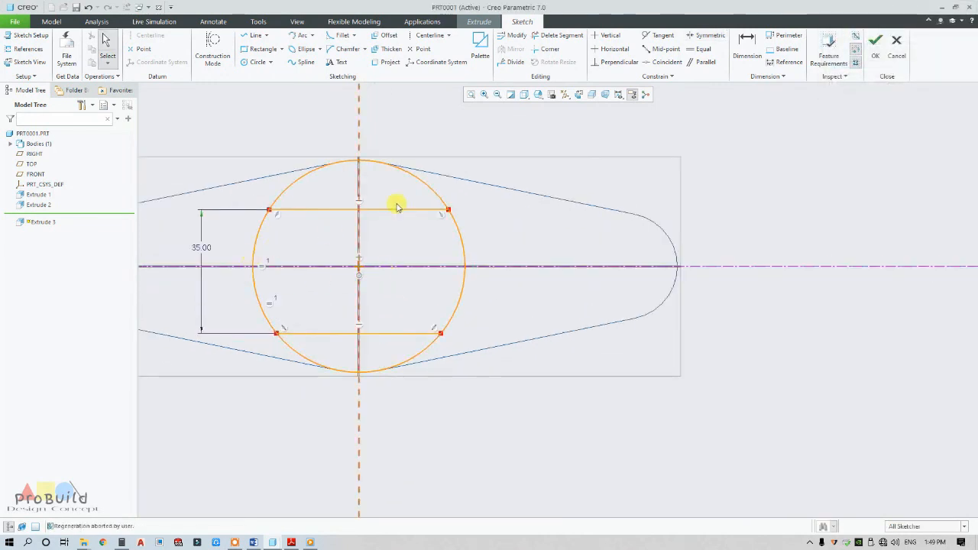
{"action": "left_click", "coordinate": [548, 36]}
{"action": "left_click_drag", "start_coordinate": [471, 250], "coordinate": [486, 296]}
{"action": "left_click_drag", "start_coordinate": [307, 299], "coordinate": [250, 264]}
{"action": "middle_click", "coordinate": [548, 267]}
{"action": "scroll", "coordinate": [472, 291], "scroll_direction": "up", "scroll_amount": 3}
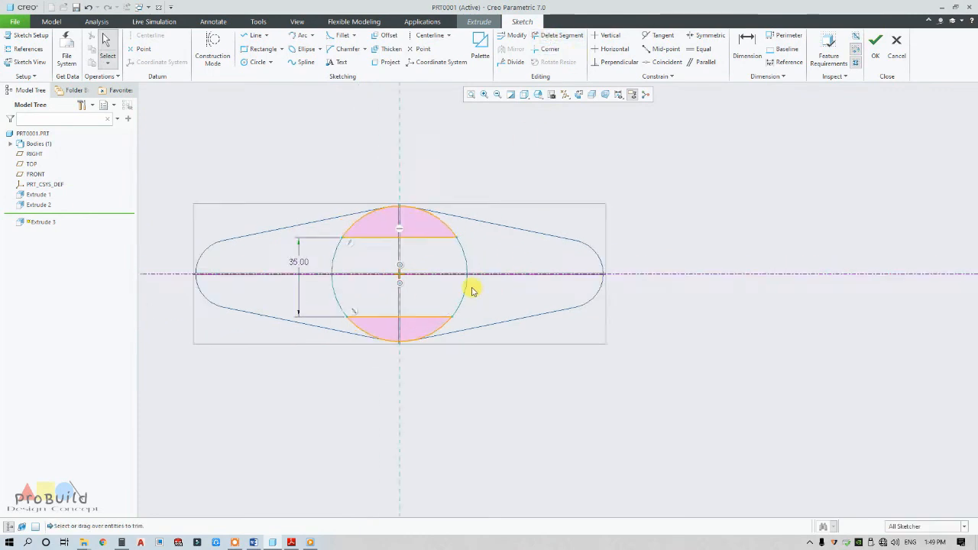
{"action": "scroll", "coordinate": [559, 237], "scroll_direction": "down", "scroll_amount": 2}
{"action": "left_click", "coordinate": [875, 46]}
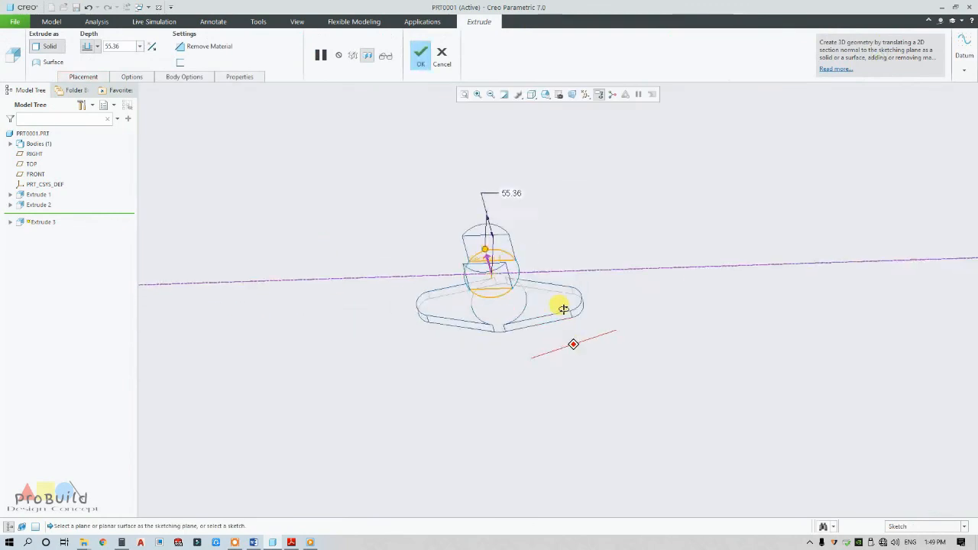
Step: Check the height of the upright's stepped portion in the PDF reference drawing, and return to the model
{"action": "scroll", "coordinate": [539, 279], "scroll_direction": "down", "scroll_amount": 3}
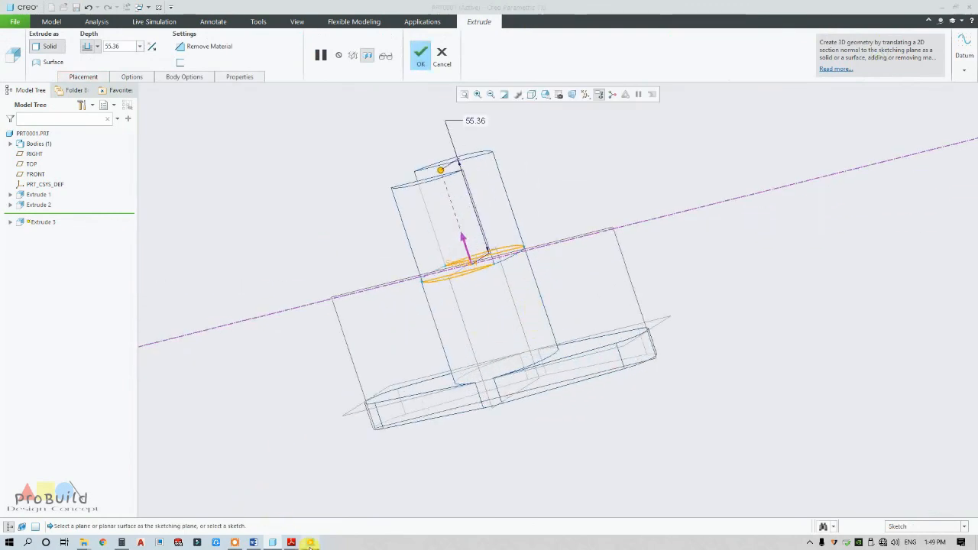
{"action": "left_click", "coordinate": [309, 544]}
{"action": "left_click", "coordinate": [311, 542]}
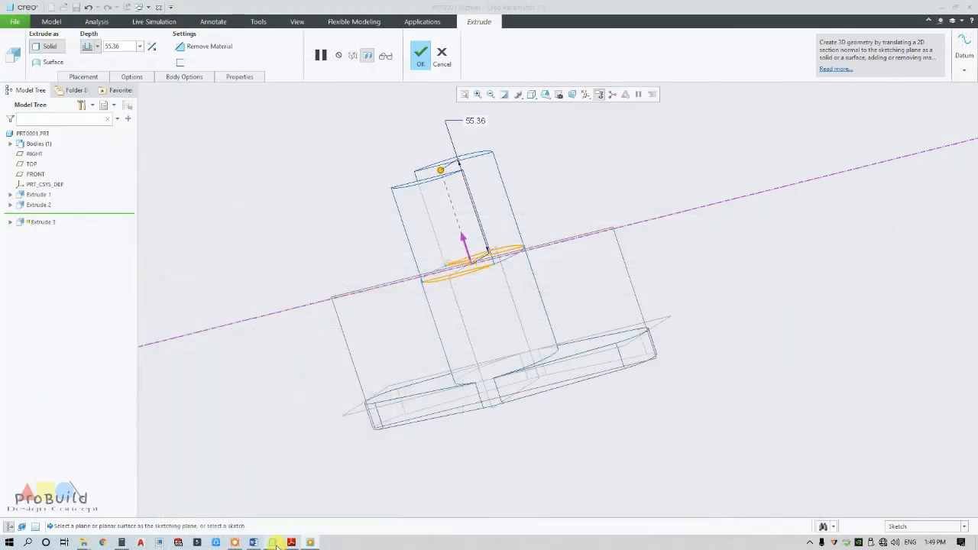
{"action": "left_click", "coordinate": [291, 544]}
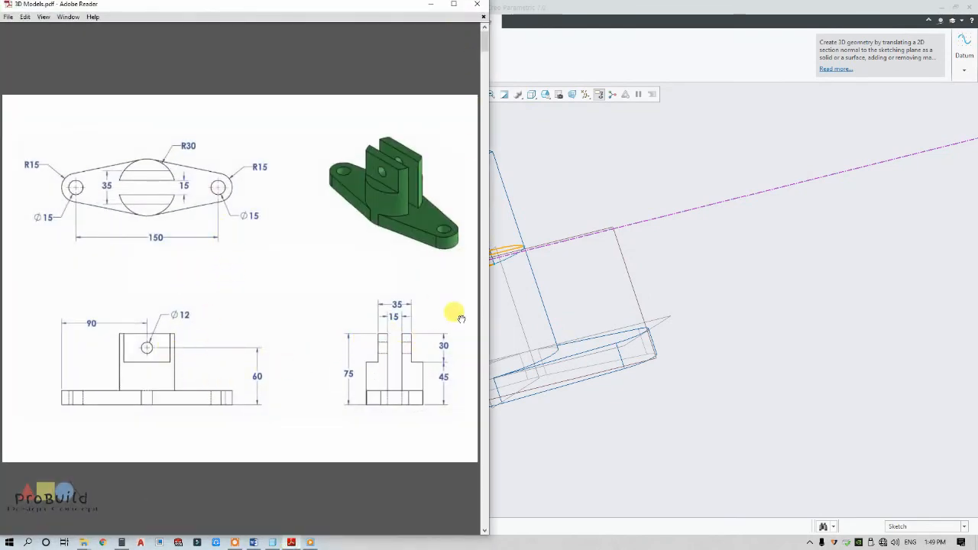
{"action": "left_click", "coordinate": [441, 8]}
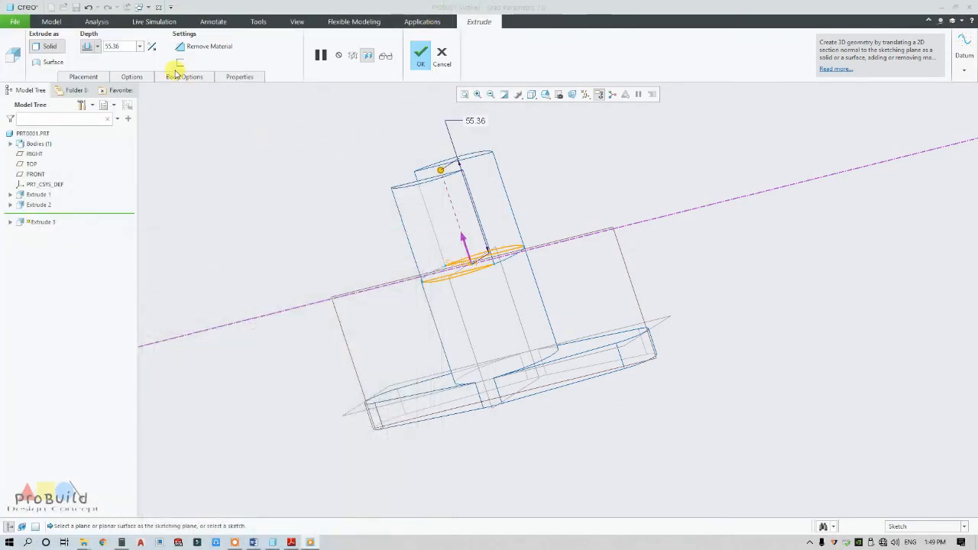
Step: Set the extrusion depth to 30 mm and flip it down into the cylinder so that it removes material
{"action": "double_click", "coordinate": [124, 48]}
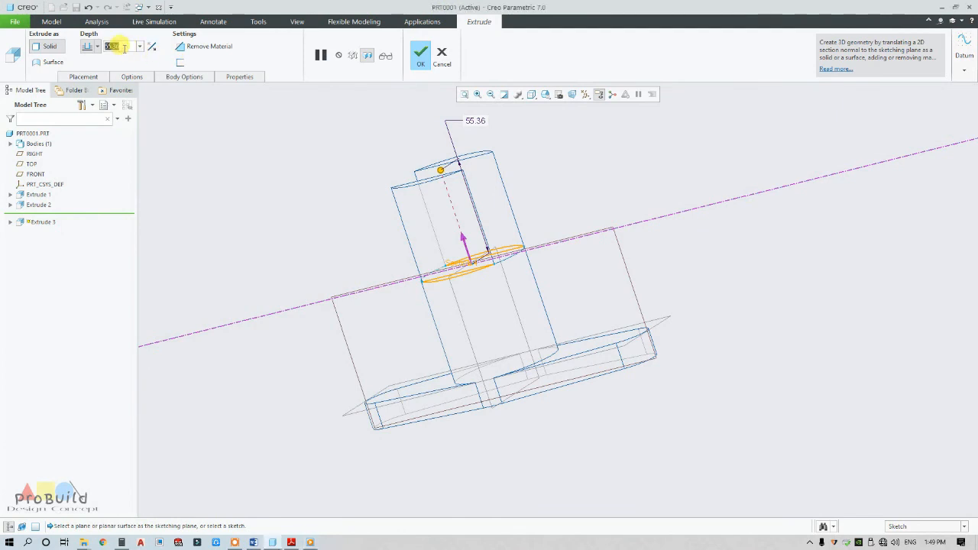
{"action": "type", "text": "30"}
{"action": "key", "text": "Return"}
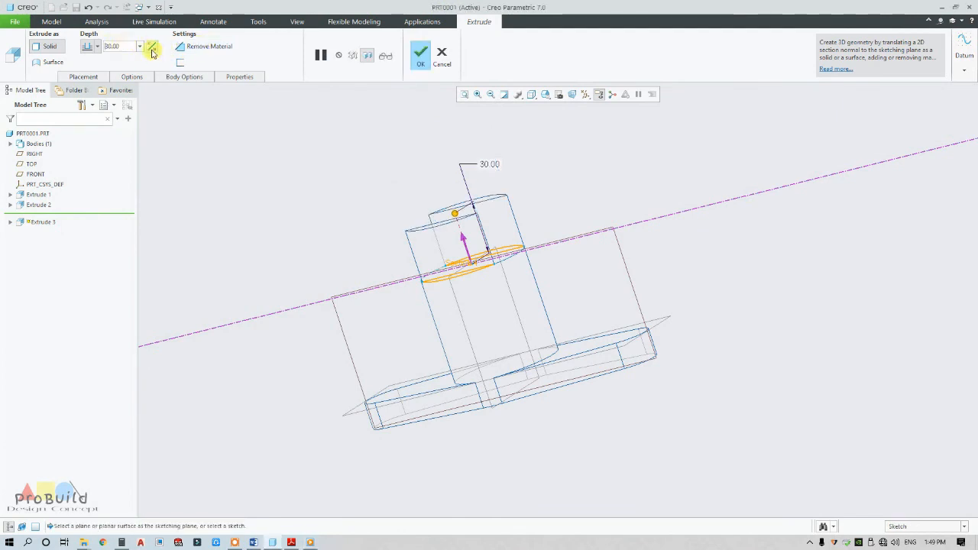
{"action": "left_click", "coordinate": [152, 51]}
{"action": "middle_click_drag", "start_coordinate": [562, 231], "coordinate": [564, 252]}
{"action": "scroll", "coordinate": [564, 252], "scroll_direction": "down", "scroll_amount": 4}
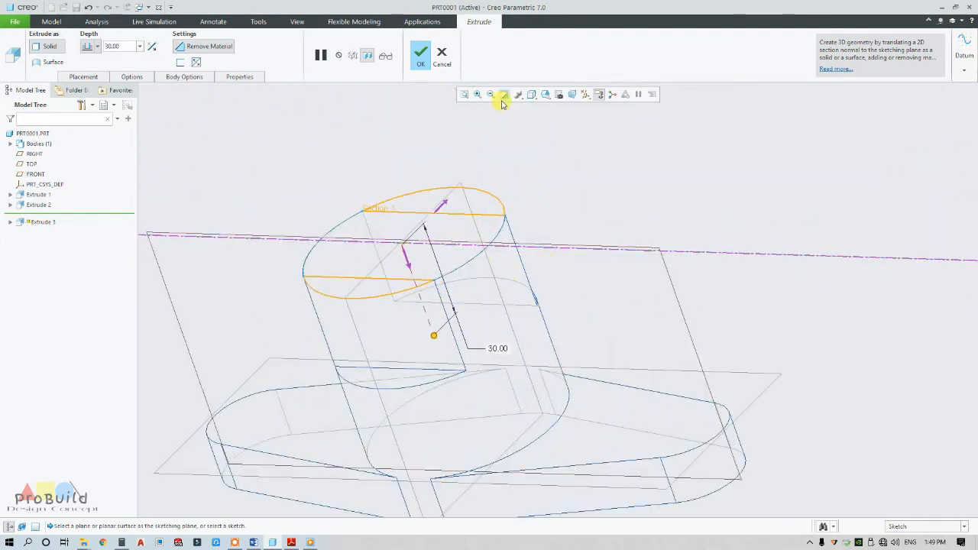
Step: Display the model shaded with edges, and accept the cut of the two side segments
{"action": "left_click", "coordinate": [531, 95]}
{"action": "left_click", "coordinate": [527, 120]}
{"action": "mouse_move", "coordinate": [524, 135]}
{"action": "middle_mouse_down"}
{"action": "mouse_move", "coordinate": [497, 221]}
{"action": "mouse_move", "coordinate": [560, 332]}
{"action": "mouse_move", "coordinate": [542, 252]}
{"action": "middle_mouse_up"}
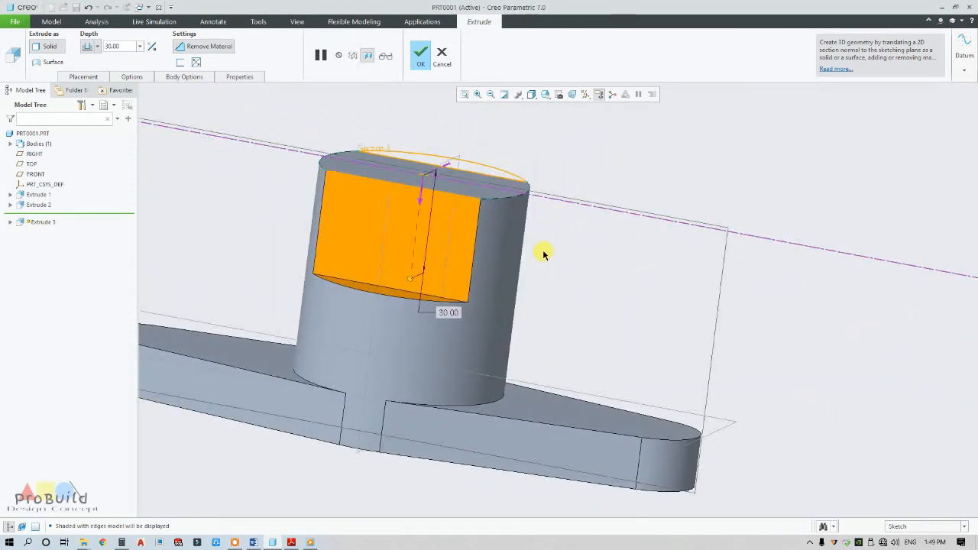
{"action": "left_click", "coordinate": [424, 56]}
{"action": "middle_click_drag", "start_coordinate": [574, 212], "coordinate": [538, 252]}
{"action": "scroll", "coordinate": [538, 254], "scroll_direction": "up", "scroll_amount": 4}
{"action": "scroll", "coordinate": [538, 257], "scroll_direction": "down", "scroll_amount": 4}
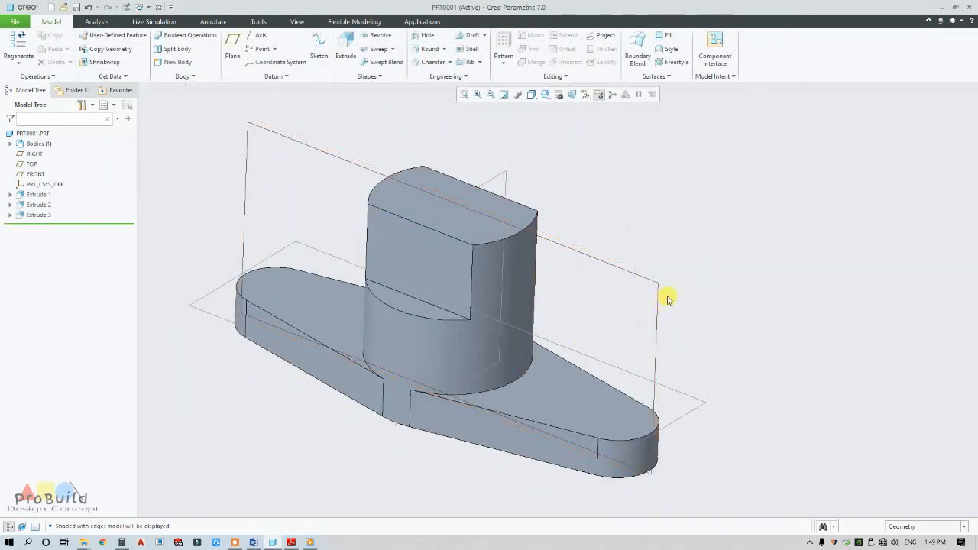
Step: Start an Extrude sketch on the FRONT plane, with the sketch plane facing the view
{"action": "middle_click_drag", "start_coordinate": [667, 299], "coordinate": [619, 288]}
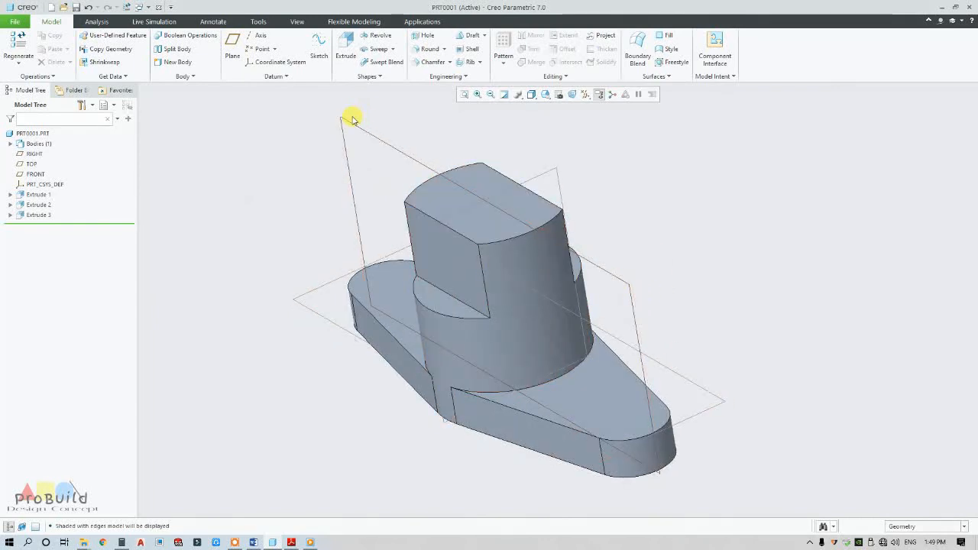
{"action": "mouse_move", "coordinate": [352, 118]}
{"action": "middle_mouse_down", "text": "shift"}
{"action": "mouse_move", "coordinate": [371, 163]}
{"action": "mouse_move", "coordinate": [366, 130]}
{"action": "middle_mouse_up", "text": "shift"}
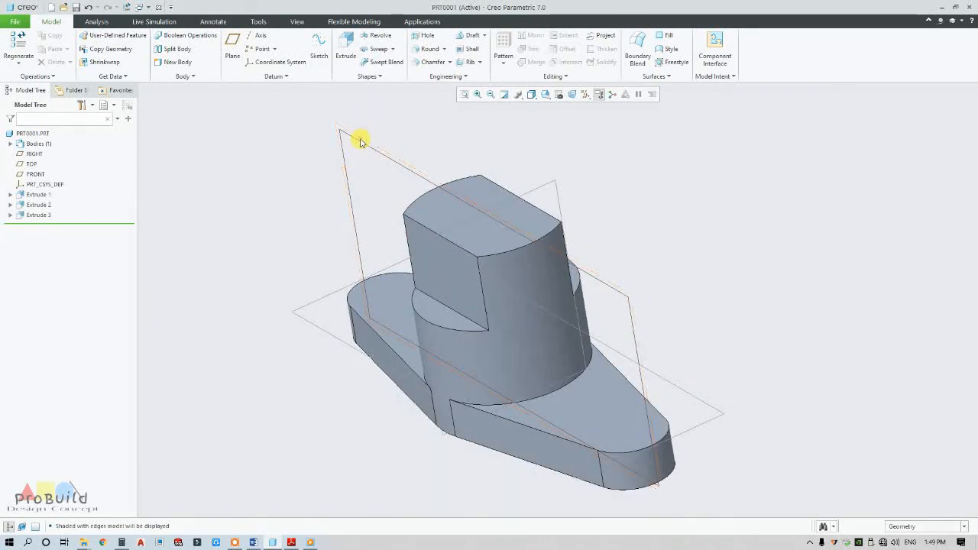
{"action": "left_click", "coordinate": [361, 141]}
{"action": "left_click", "coordinate": [345, 47]}
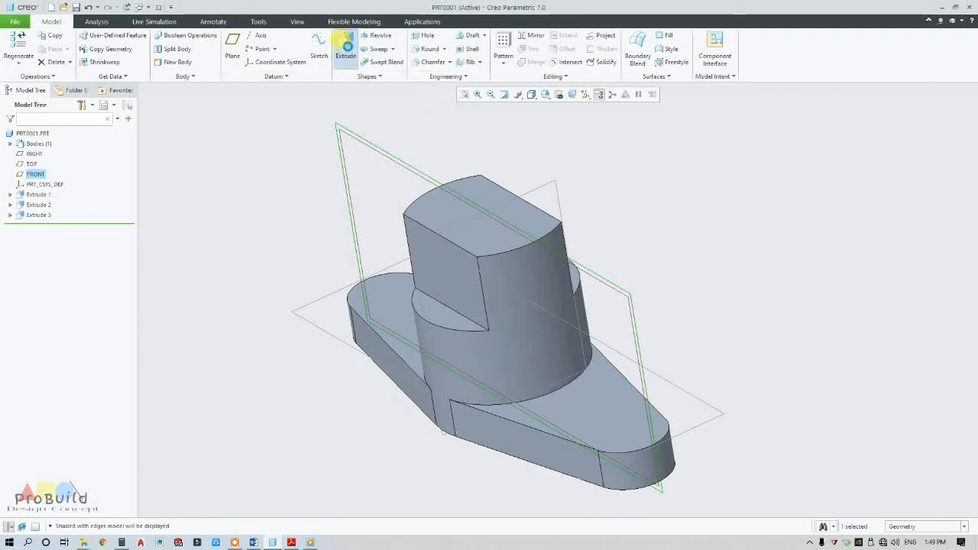
{"action": "left_click", "coordinate": [575, 92]}
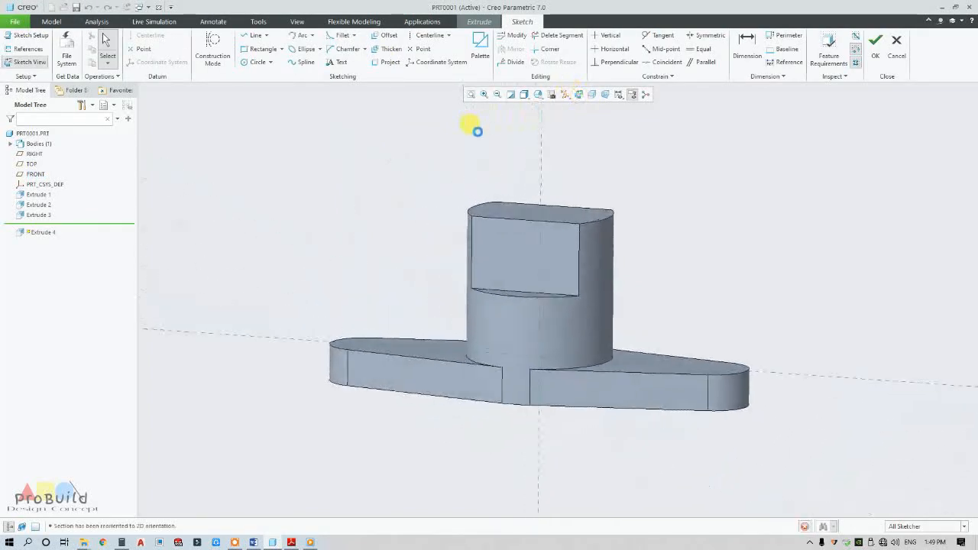
{"action": "scroll", "coordinate": [692, 256], "scroll_direction": "up", "scroll_amount": 4}
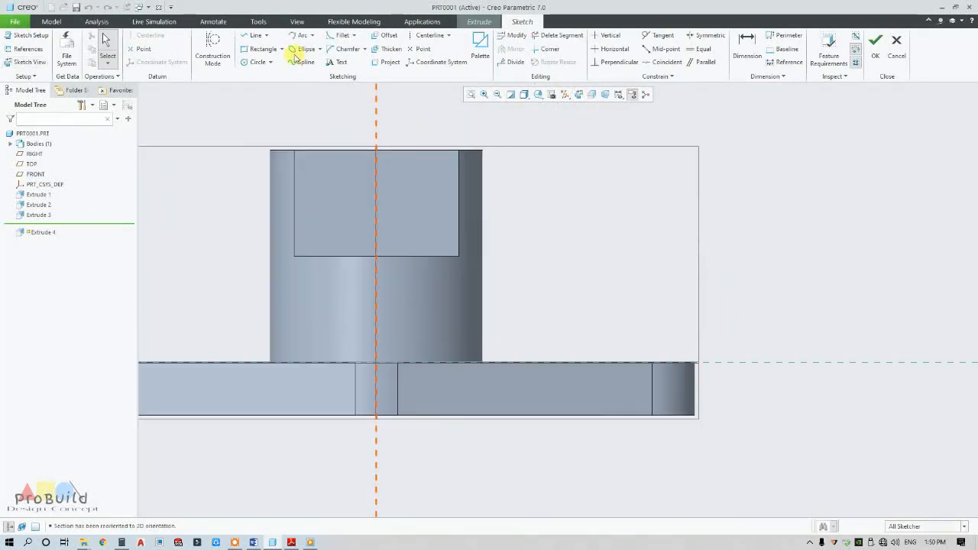
Step: Sketch a rectangle wider than the upright, from above its top face down to the base plate's top, and finish the sketch
{"action": "left_click", "coordinate": [260, 48]}
{"action": "scroll", "coordinate": [244, 148], "scroll_direction": "down", "scroll_amount": 1}
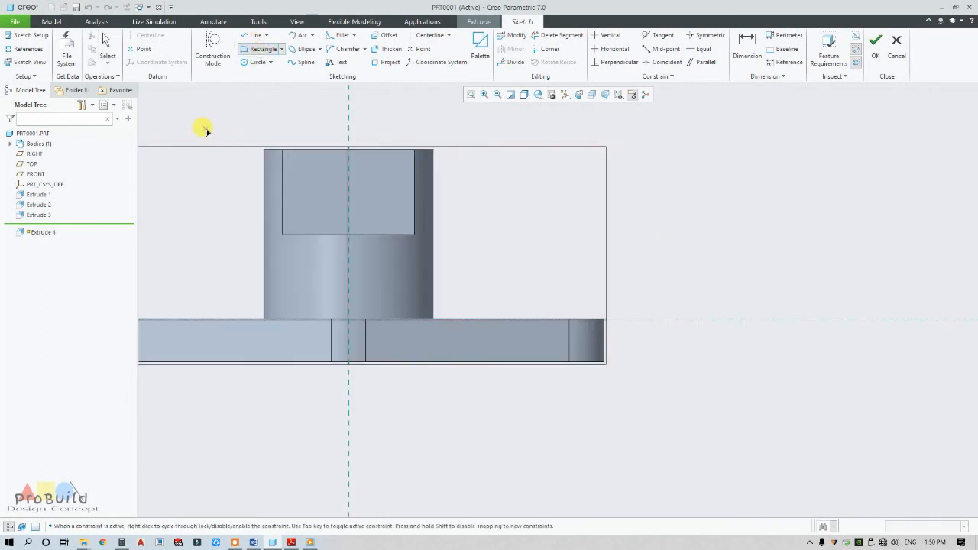
{"action": "left_click", "coordinate": [212, 126]}
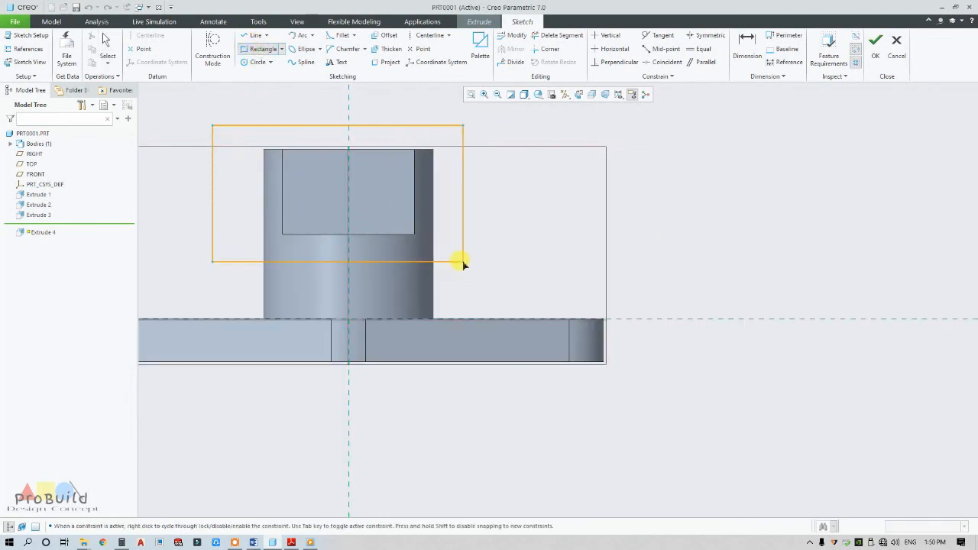
{"action": "left_click", "coordinate": [492, 318]}
{"action": "middle_click_drag", "start_coordinate": [499, 298], "coordinate": [495, 330]}
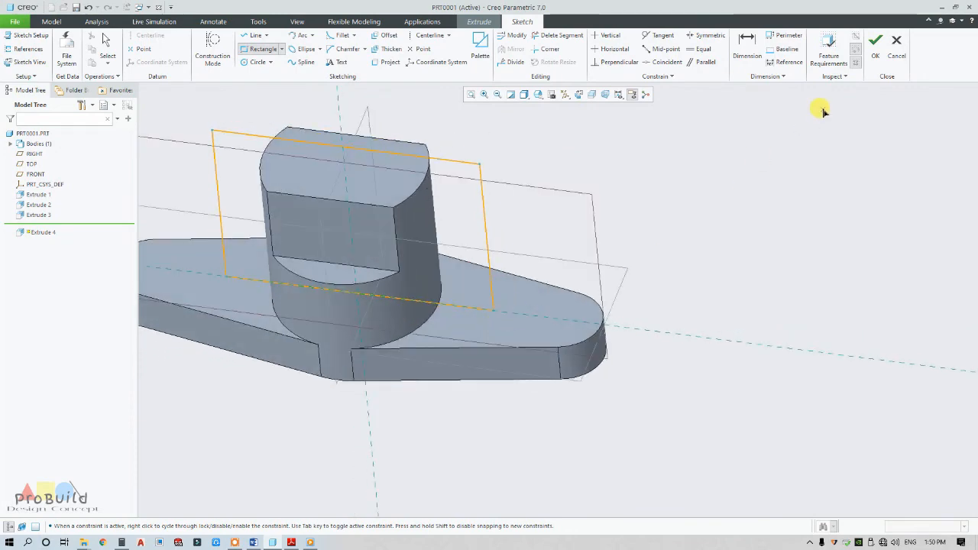
{"action": "left_click", "coordinate": [875, 42]}
Step: Make the extrusion symmetric about the FRONT plane with a total depth of 15 mm
{"action": "scroll", "coordinate": [506, 260], "scroll_direction": "up", "scroll_amount": 2}
{"action": "scroll", "coordinate": [406, 247], "scroll_direction": "down", "scroll_amount": 3}
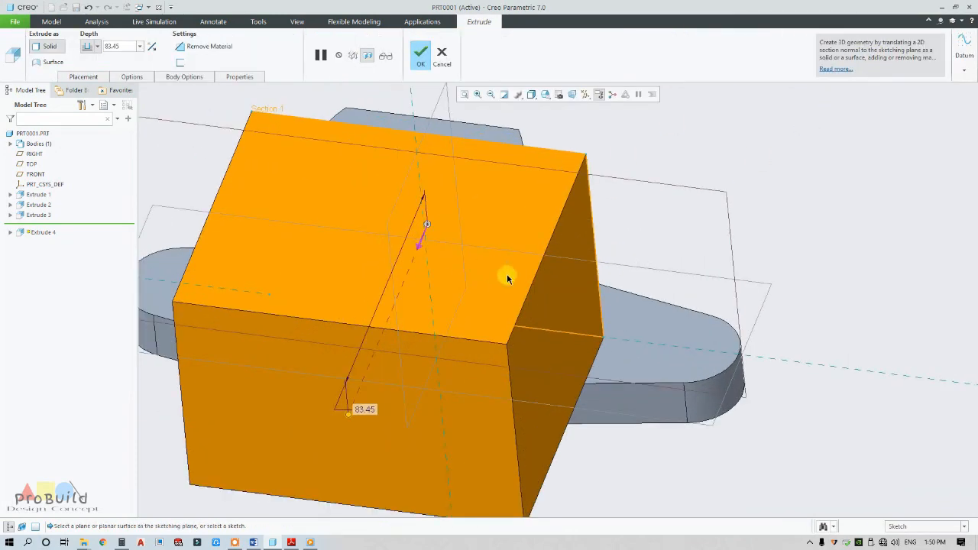
{"action": "middle_click_drag", "start_coordinate": [507, 276], "coordinate": [360, 230]}
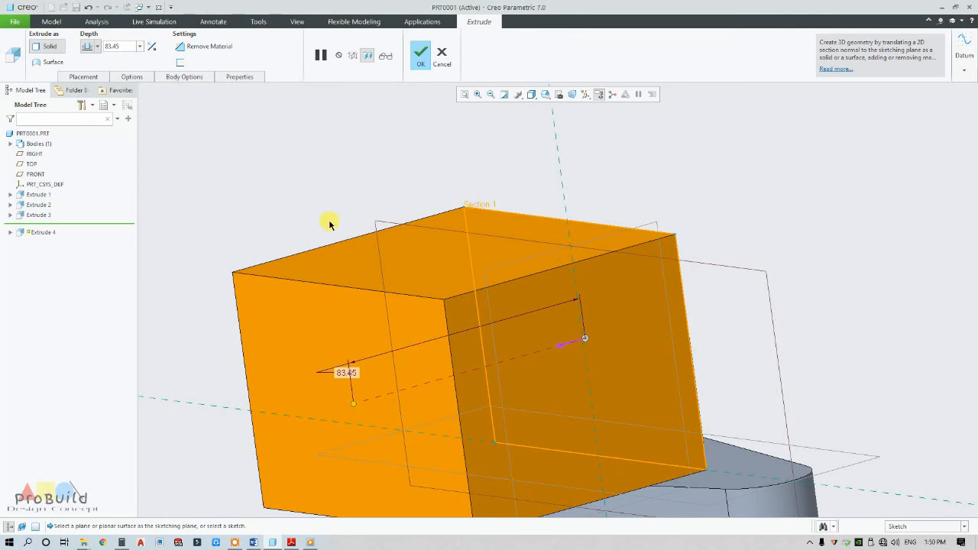
{"action": "left_click", "coordinate": [97, 46]}
{"action": "left_click", "coordinate": [89, 76]}
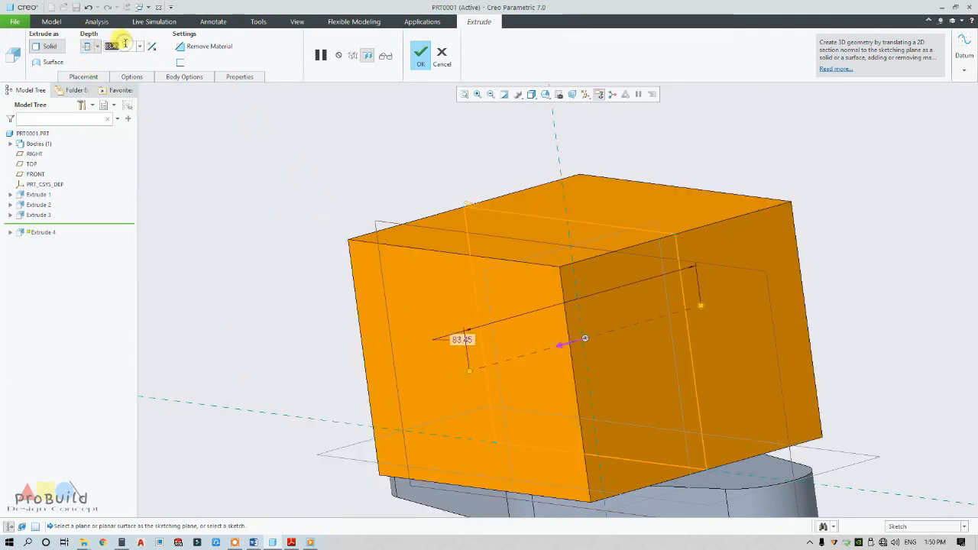
{"action": "type", "text": "15"}
{"action": "key", "text": "Return"}
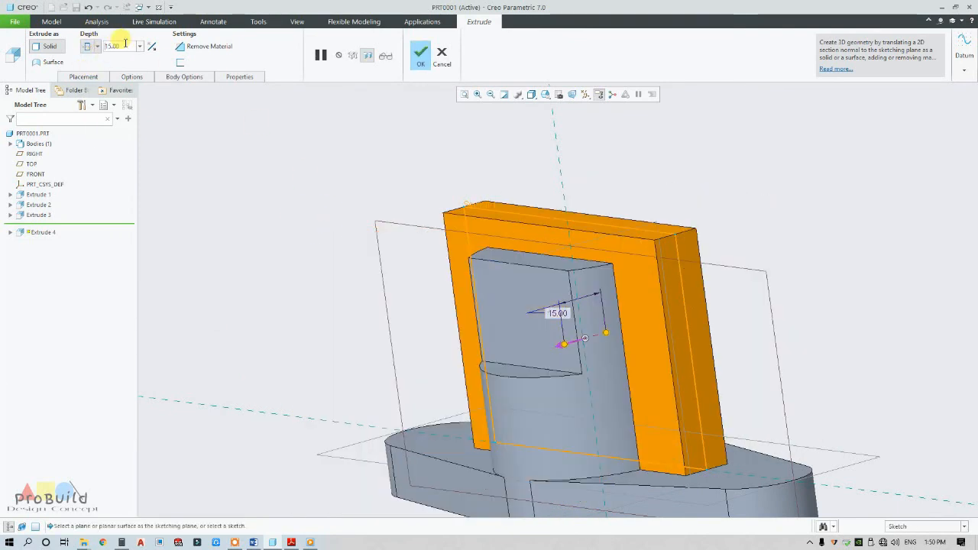
Step: Change the extrusion to remove material and accept it, cutting the slot through the middle of the upright
{"action": "left_click", "coordinate": [220, 46]}
{"action": "middle_click_drag", "start_coordinate": [343, 201], "coordinate": [386, 174]}
{"action": "left_click", "coordinate": [422, 65]}
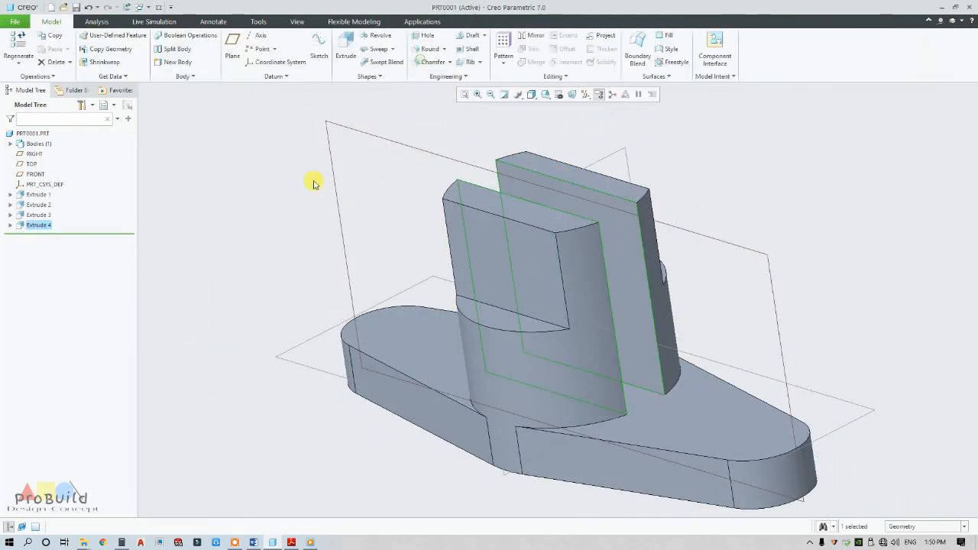
Step: Turn on the spin center display and inspect the slotted upright from several sides
{"action": "left_click", "coordinate": [270, 205]}
{"action": "middle_click_drag", "start_coordinate": [314, 270], "coordinate": [327, 300]}
{"action": "scroll", "coordinate": [328, 301], "scroll_direction": "up", "scroll_amount": 3}
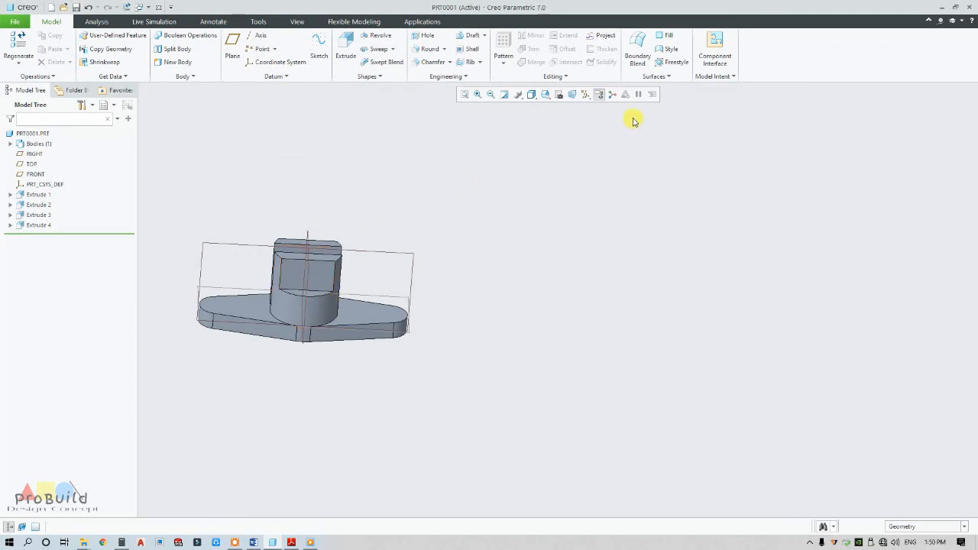
{"action": "middle_click_drag", "start_coordinate": [260, 230], "coordinate": [415, 367]}
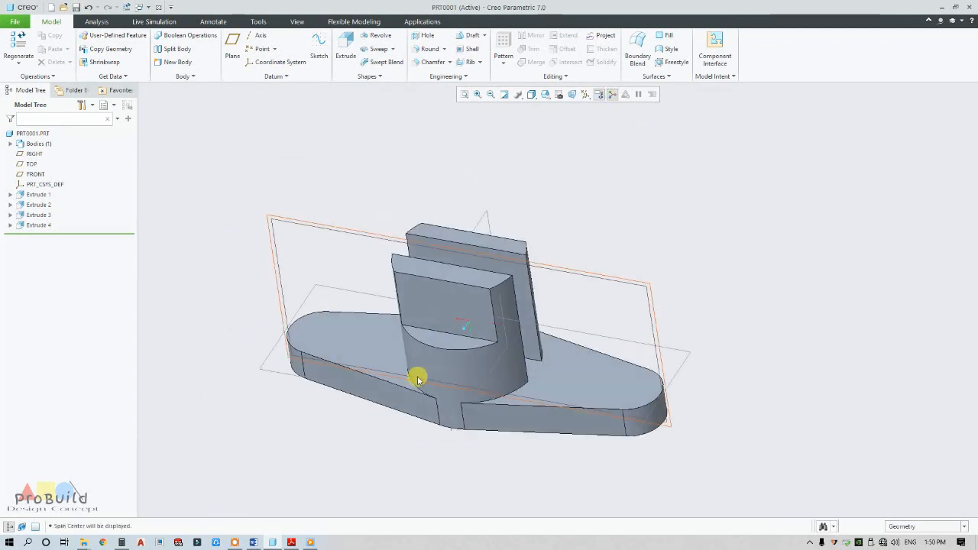
{"action": "scroll", "coordinate": [415, 376], "scroll_direction": "up", "scroll_amount": 3}
{"action": "scroll", "coordinate": [441, 373], "scroll_direction": "down", "scroll_amount": 3}
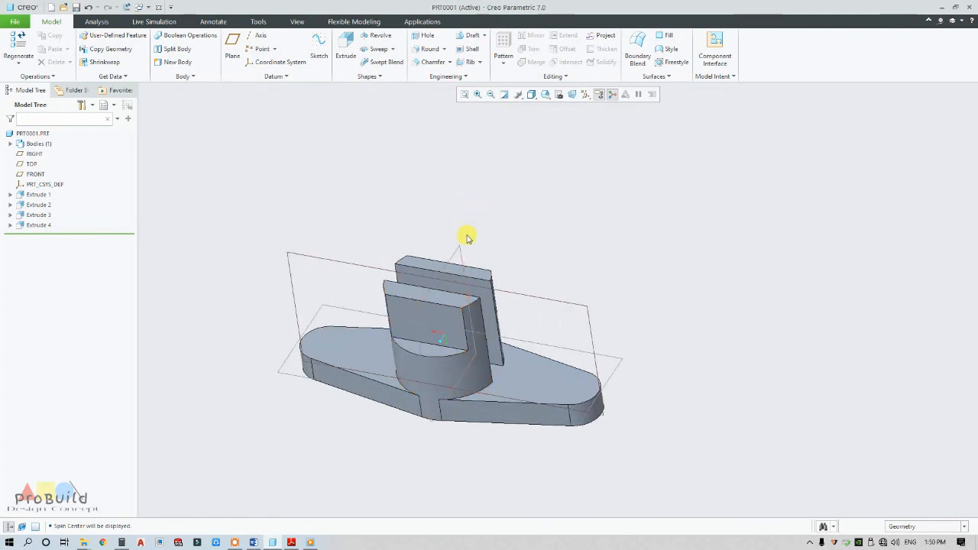
Step: Check the cross hole's position in the PDF drawing and create a datum plane offset 90 mm from the RIGHT plane
{"action": "left_click", "coordinate": [292, 542]}
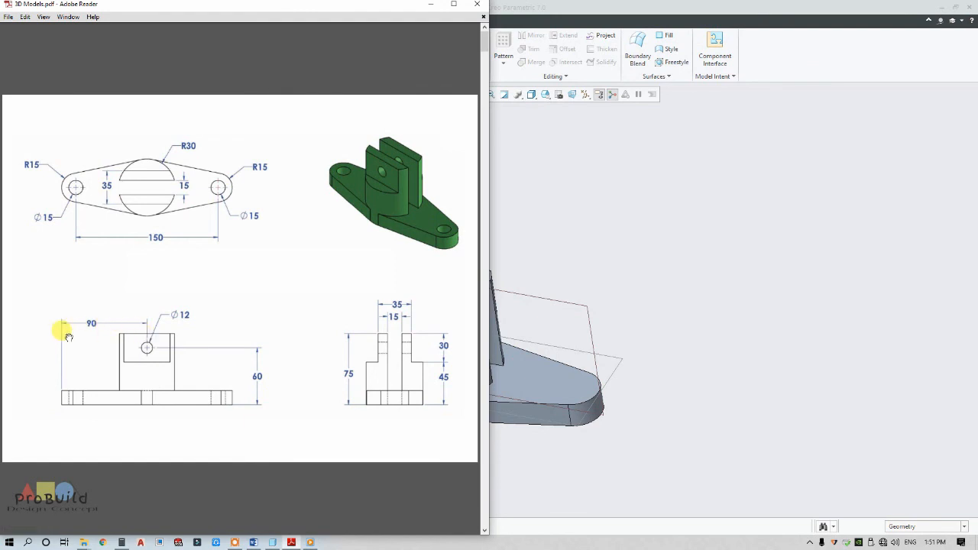
{"action": "left_click", "coordinate": [432, 5]}
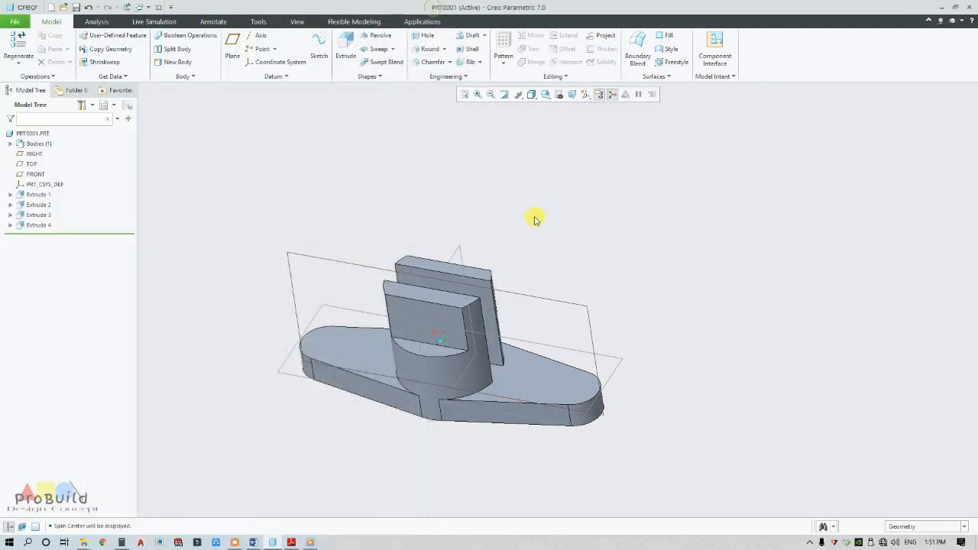
{"action": "left_click", "coordinate": [456, 258]}
{"action": "left_click", "coordinate": [232, 45]}
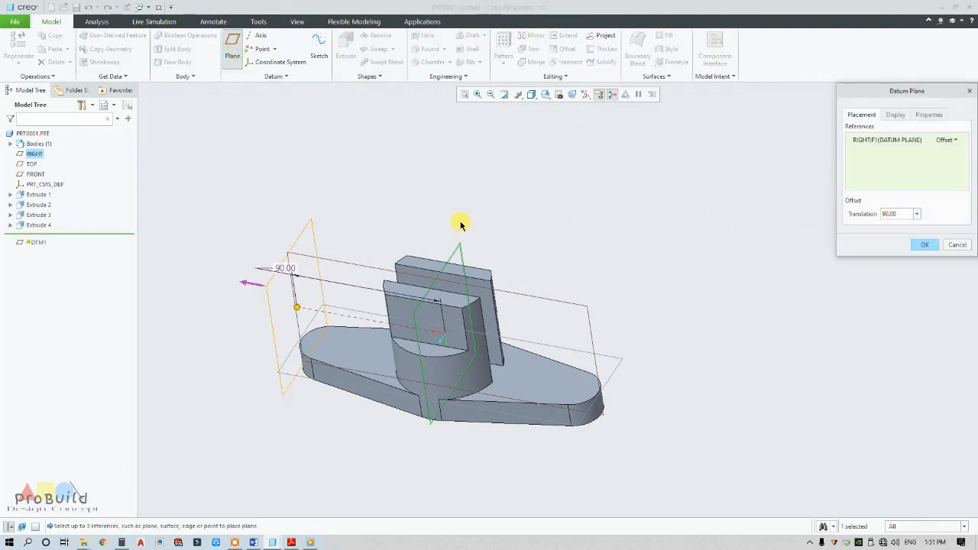
{"action": "left_click", "coordinate": [925, 245]}
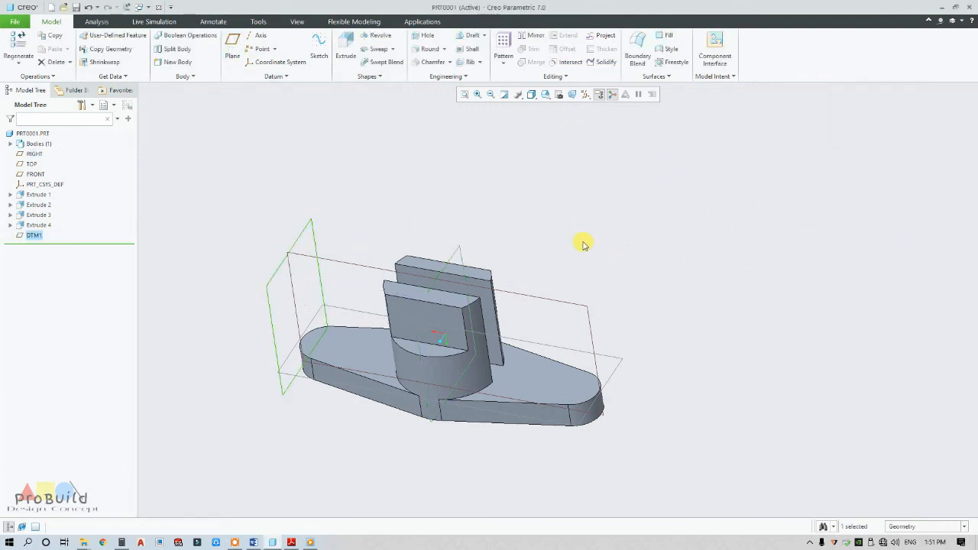
Step: Start a simple 12 mm diameter hole on the front flat face of the slotted upright
{"action": "middle_click_drag", "start_coordinate": [580, 242], "coordinate": [447, 256]}
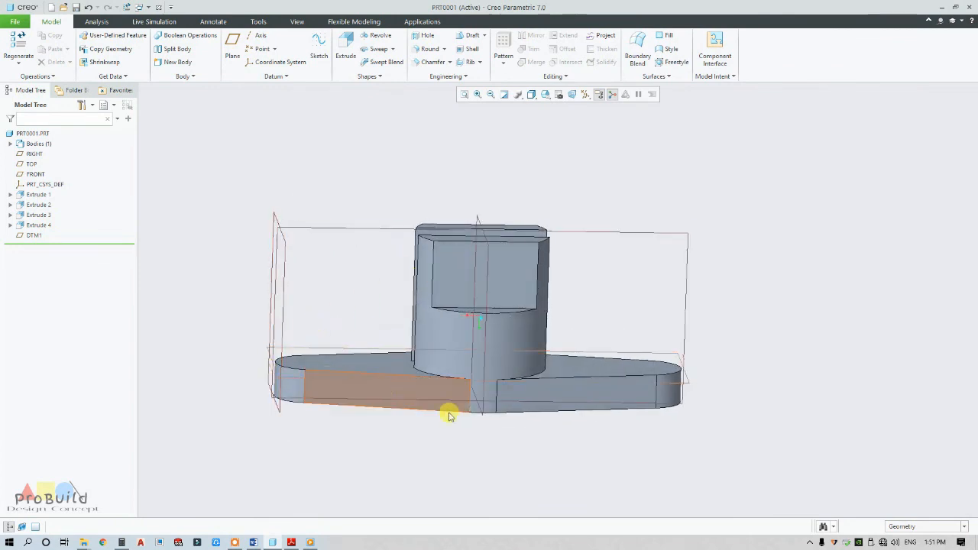
{"action": "middle_click_drag", "start_coordinate": [448, 411], "coordinate": [483, 442]}
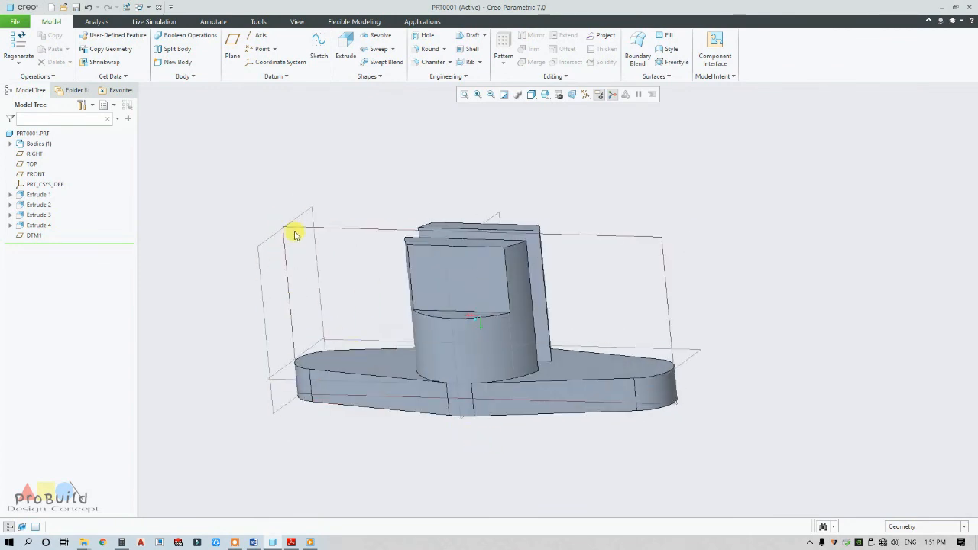
{"action": "left_click", "coordinate": [426, 36]}
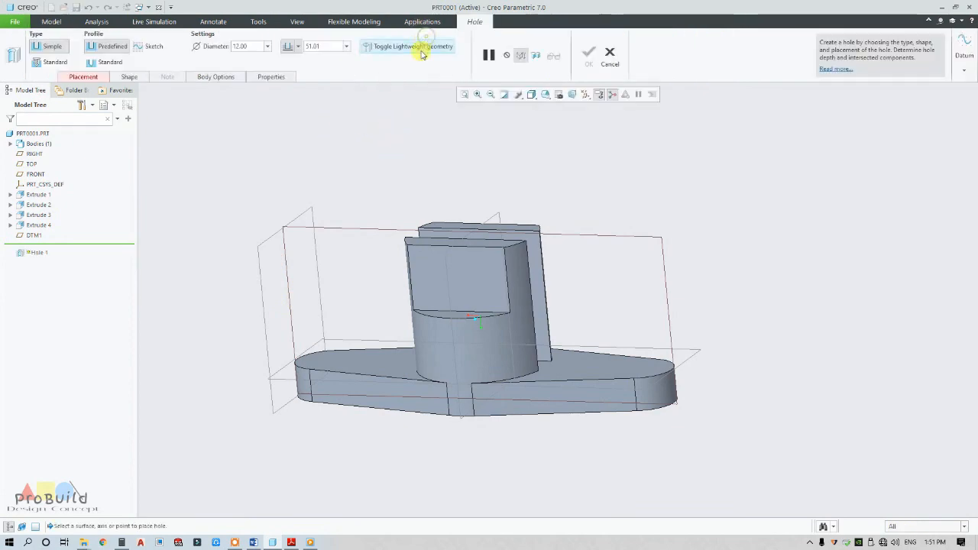
{"action": "left_click", "coordinate": [452, 266]}
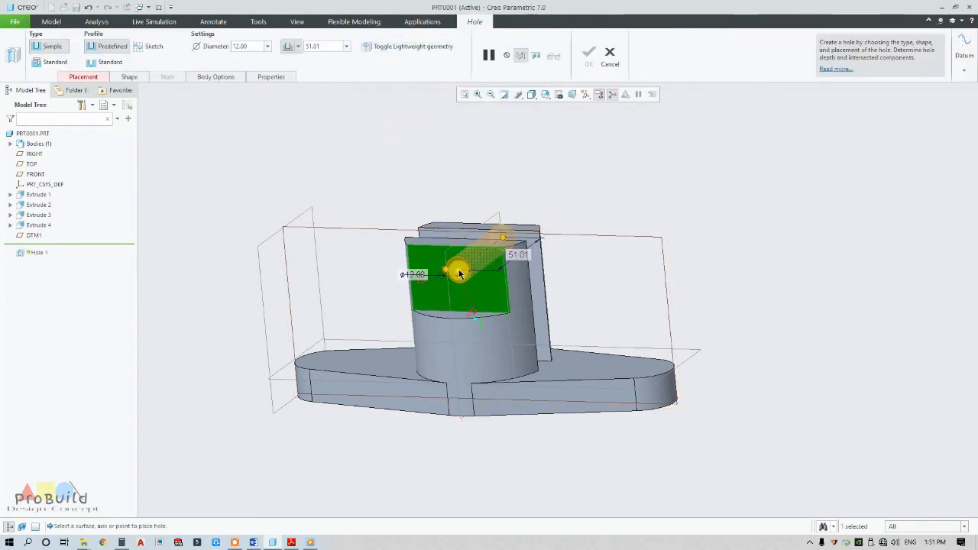
{"action": "scroll", "coordinate": [462, 283], "scroll_direction": "up", "scroll_amount": 5}
{"action": "mouse_move", "coordinate": [464, 287]}
{"action": "middle_mouse_down"}
{"action": "mouse_move", "coordinate": [428, 298]}
{"action": "mouse_move", "coordinate": [413, 290]}
{"action": "mouse_move", "coordinate": [459, 276]}
{"action": "mouse_move", "coordinate": [477, 282]}
{"action": "middle_mouse_up"}
{"action": "scroll", "coordinate": [477, 282], "scroll_direction": "down", "scroll_amount": 4}
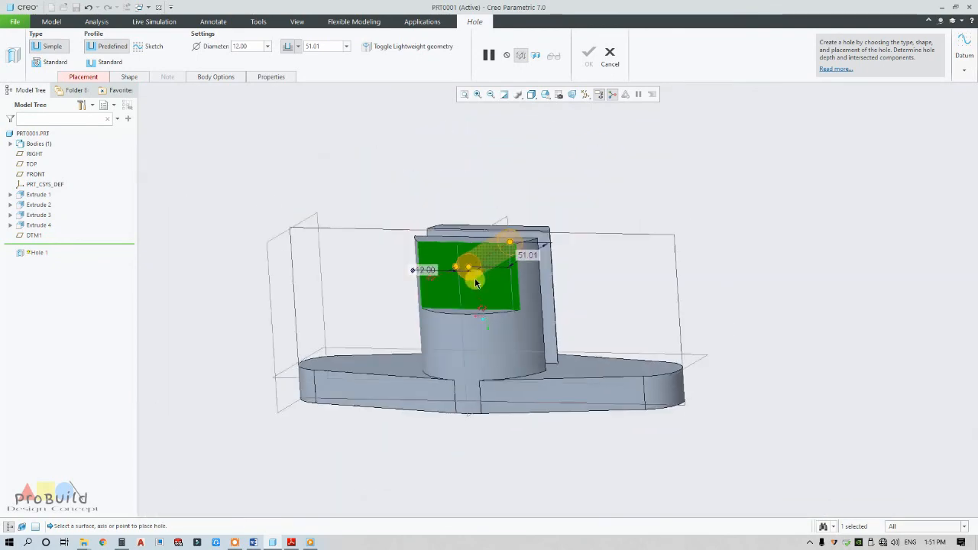
{"action": "scroll", "coordinate": [383, 287], "scroll_direction": "up", "scroll_amount": 3}
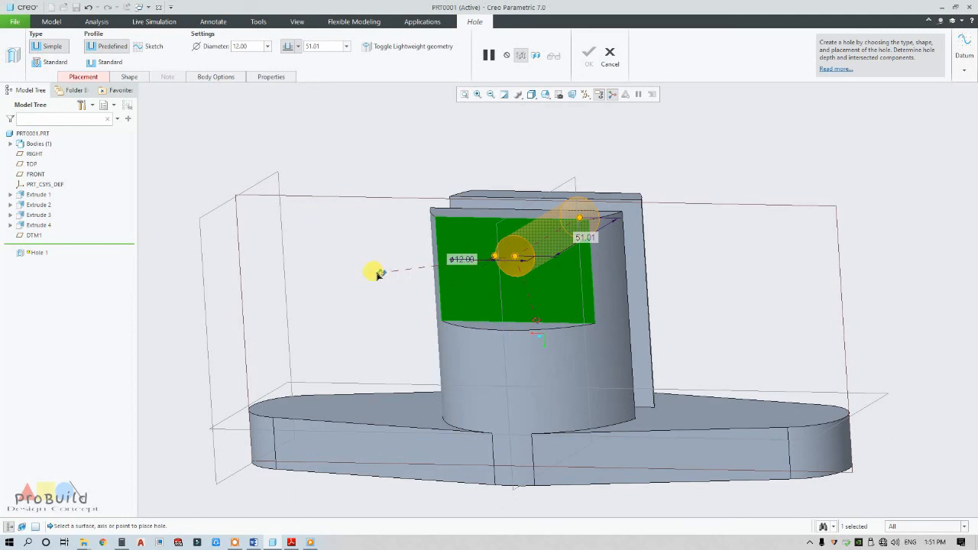
Step: Attach the hole's two offset references to the new side datum plane and the underside of the base plate
{"action": "left_click_drag", "start_coordinate": [286, 258], "coordinate": [284, 256]}
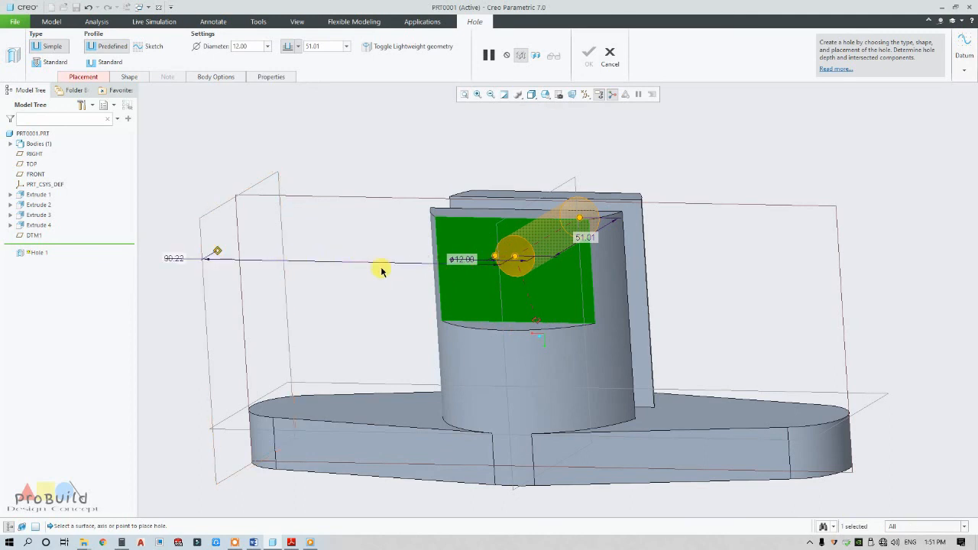
{"action": "scroll", "coordinate": [382, 270], "scroll_direction": "up", "scroll_amount": 2}
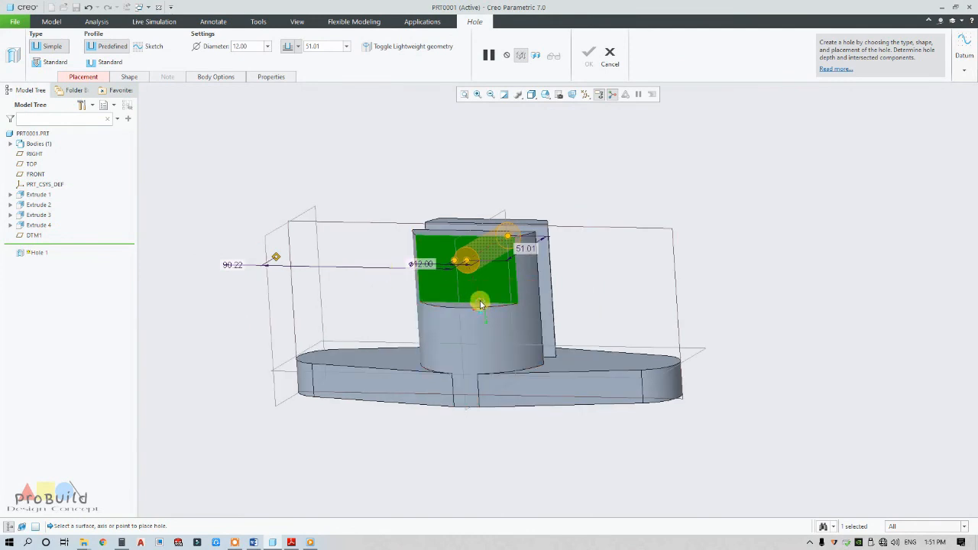
{"action": "left_click_drag", "start_coordinate": [480, 305], "coordinate": [494, 408]}
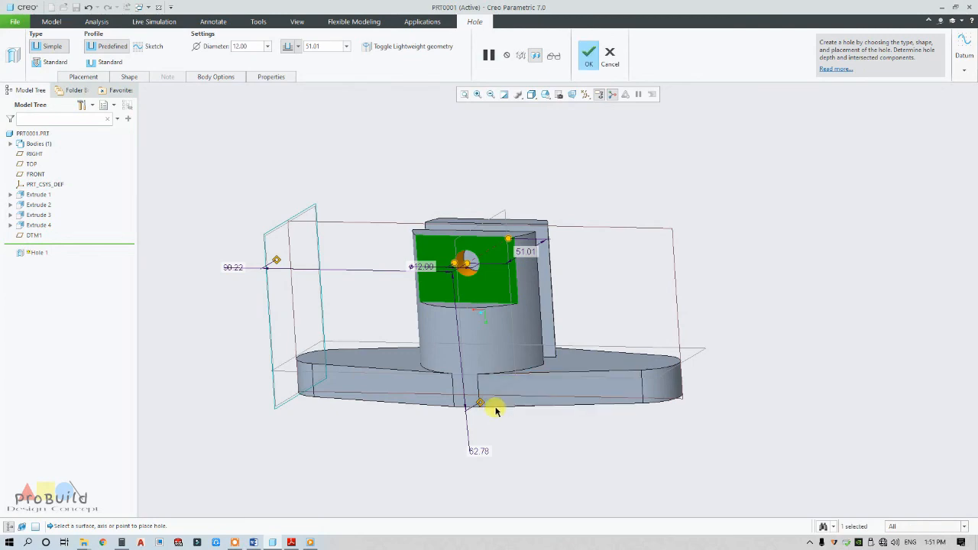
{"action": "scroll", "coordinate": [496, 409], "scroll_direction": "down", "scroll_amount": 3}
{"action": "mouse_move", "coordinate": [496, 409]}
{"action": "middle_mouse_down"}
{"action": "mouse_move", "coordinate": [515, 400]}
{"action": "mouse_move", "coordinate": [509, 390]}
{"action": "mouse_move", "coordinate": [506, 411]}
{"action": "middle_mouse_up"}
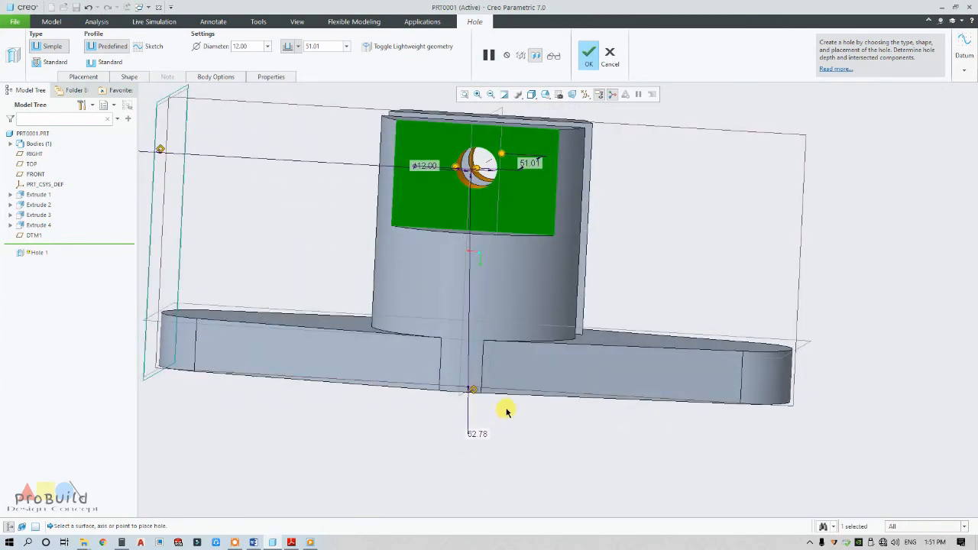
Step: Set the hole's offsets to 60 mm from the base plate's underside and 90 mm from the side datum plane
{"action": "double_click", "coordinate": [478, 434]}
{"action": "type", "text": "60"}
{"action": "key", "text": "Return"}
{"action": "scroll", "coordinate": [365, 203], "scroll_direction": "up", "scroll_amount": 3}
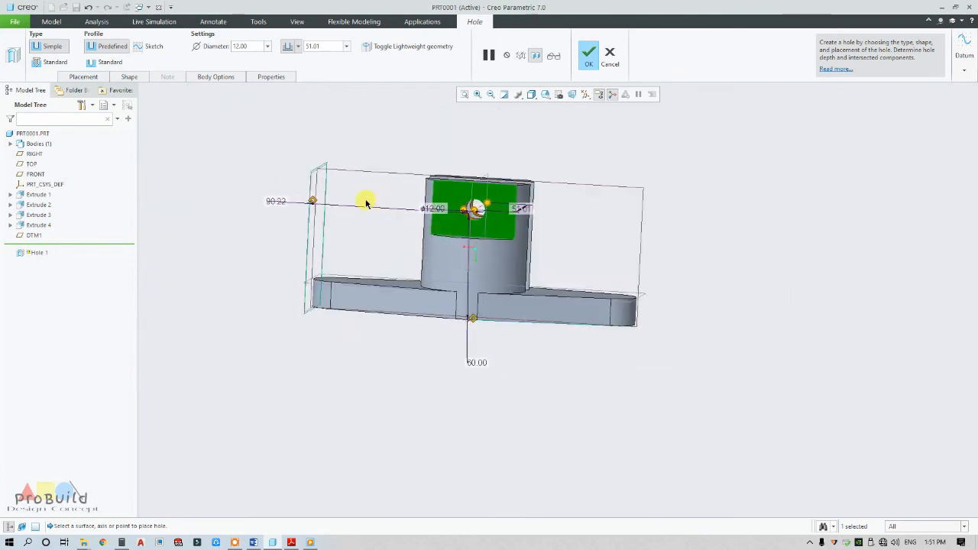
{"action": "scroll", "coordinate": [366, 202], "scroll_direction": "down", "scroll_amount": 2}
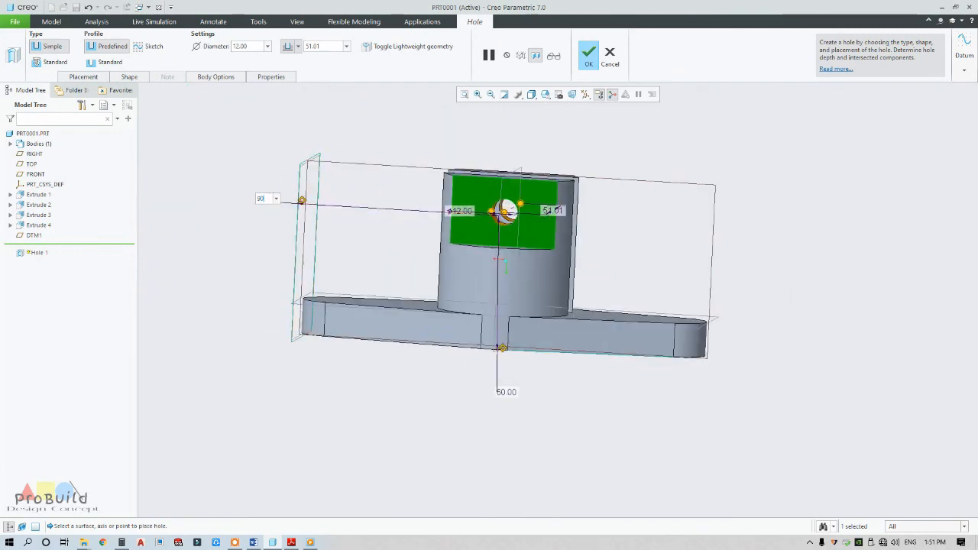
{"action": "key", "text": "Return"}
{"action": "scroll", "coordinate": [587, 210], "scroll_direction": "down", "scroll_amount": 3}
{"action": "middle_click_drag", "start_coordinate": [588, 212], "coordinate": [384, 247]}
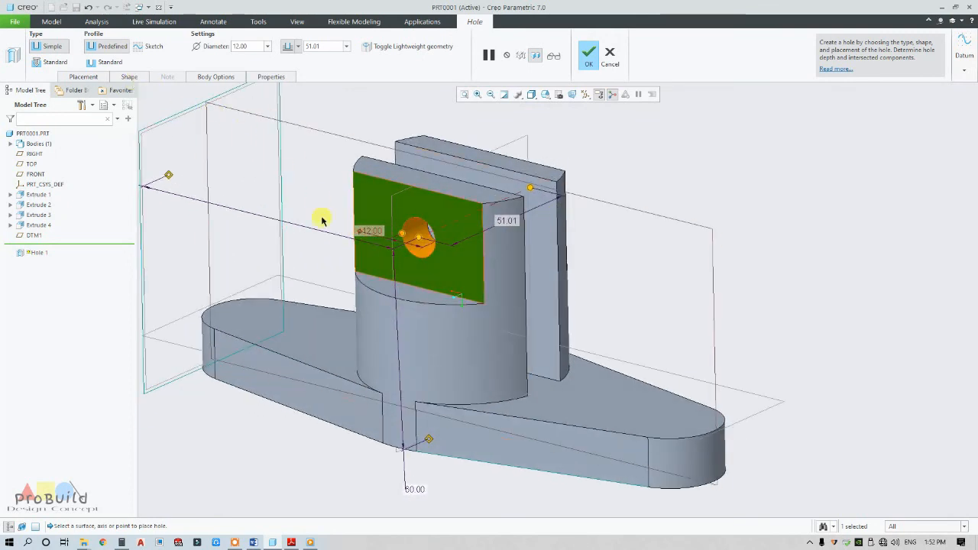
Step: Set the hole depth to To Selected, ending at the rear wall's outer flat face, and accept the hole
{"action": "left_click", "coordinate": [129, 79]}
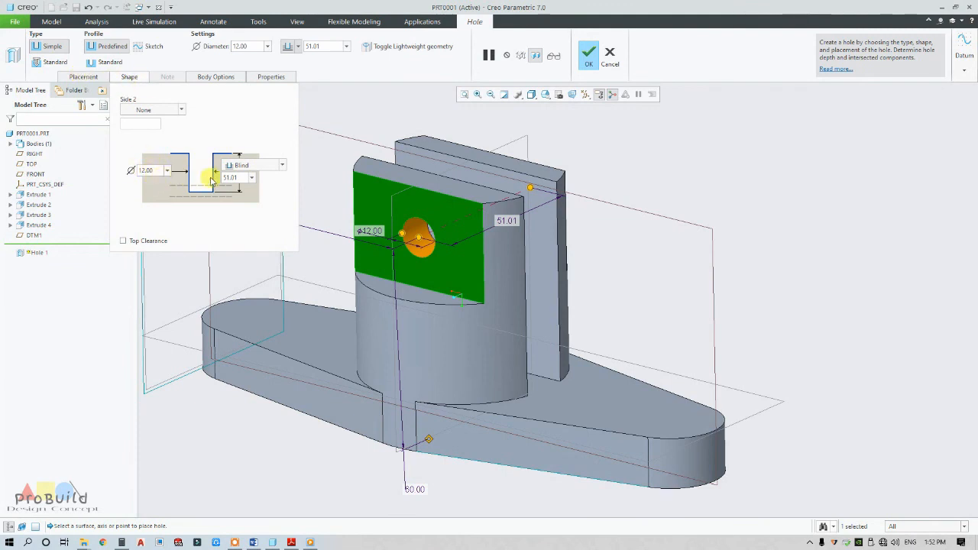
{"action": "left_click", "coordinate": [255, 169]}
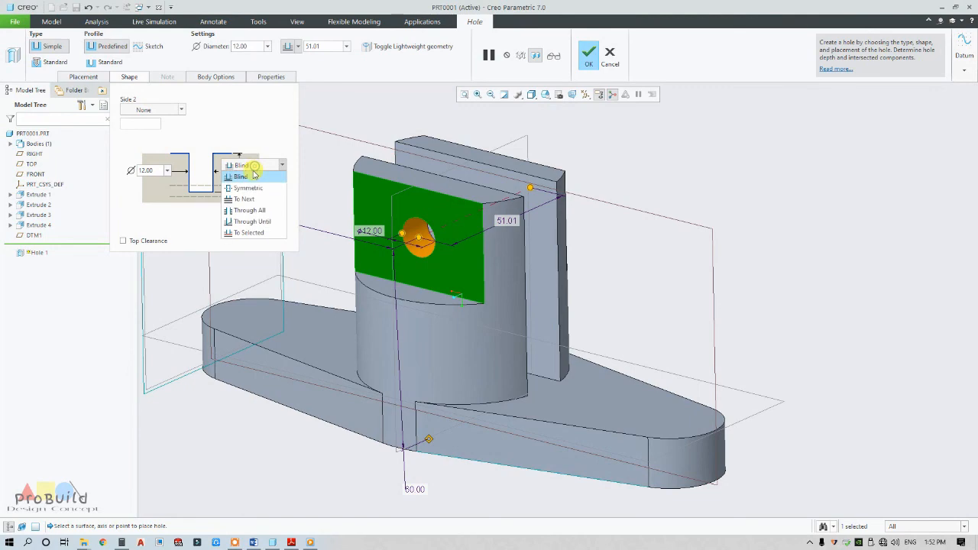
{"action": "left_click", "coordinate": [257, 233]}
{"action": "middle_click_drag", "start_coordinate": [563, 255], "coordinate": [484, 214]}
{"action": "left_click", "coordinate": [395, 191]}
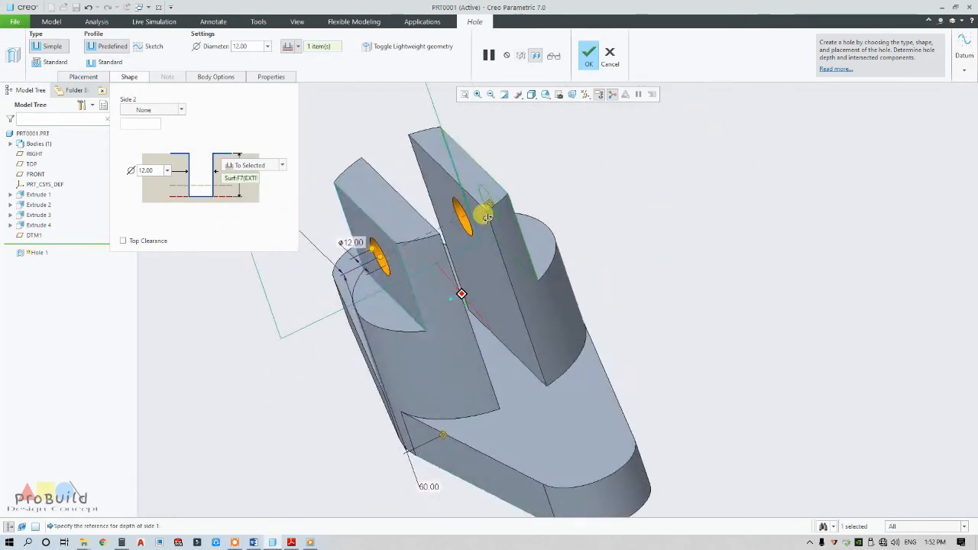
{"action": "left_click", "coordinate": [585, 58]}
Step: Start a second simple hole on the base plate's top face, near the rounded end opposite the side datum plane
{"action": "middle_click_drag", "start_coordinate": [572, 207], "coordinate": [620, 223]}
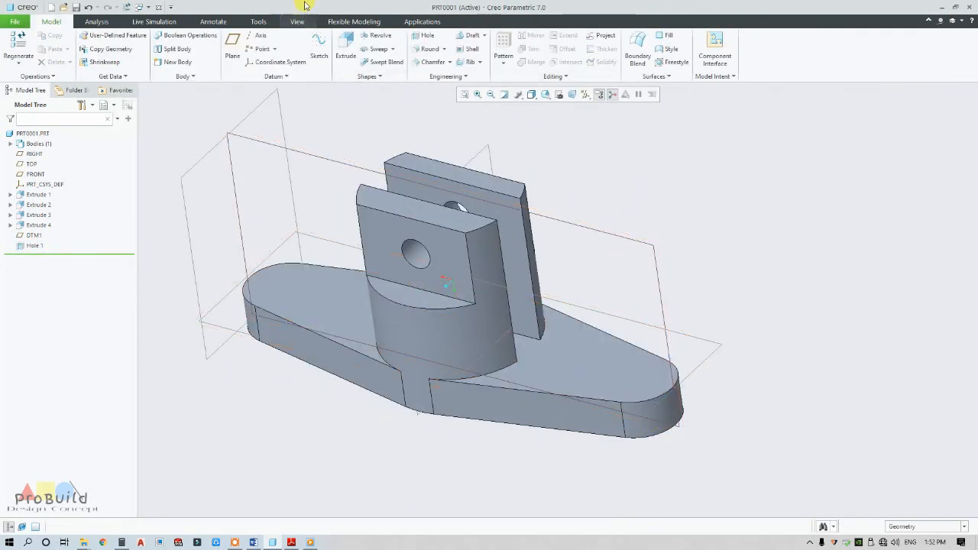
{"action": "left_click", "coordinate": [423, 36]}
{"action": "left_click", "coordinate": [619, 367]}
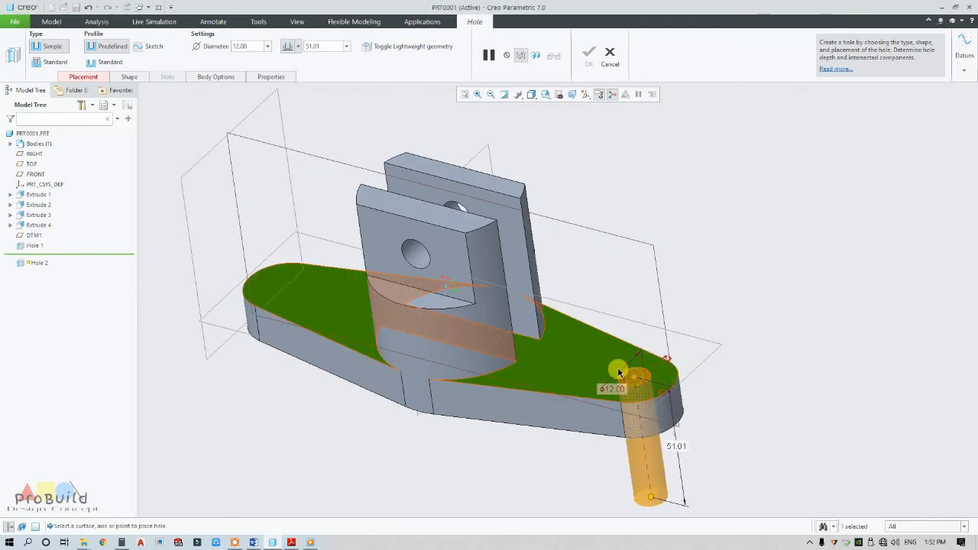
{"action": "scroll", "coordinate": [597, 352], "scroll_direction": "up", "scroll_amount": 5}
{"action": "scroll", "coordinate": [604, 359], "scroll_direction": "down", "scroll_amount": 8}
{"action": "middle_click_drag", "start_coordinate": [623, 384], "coordinate": [633, 371]}
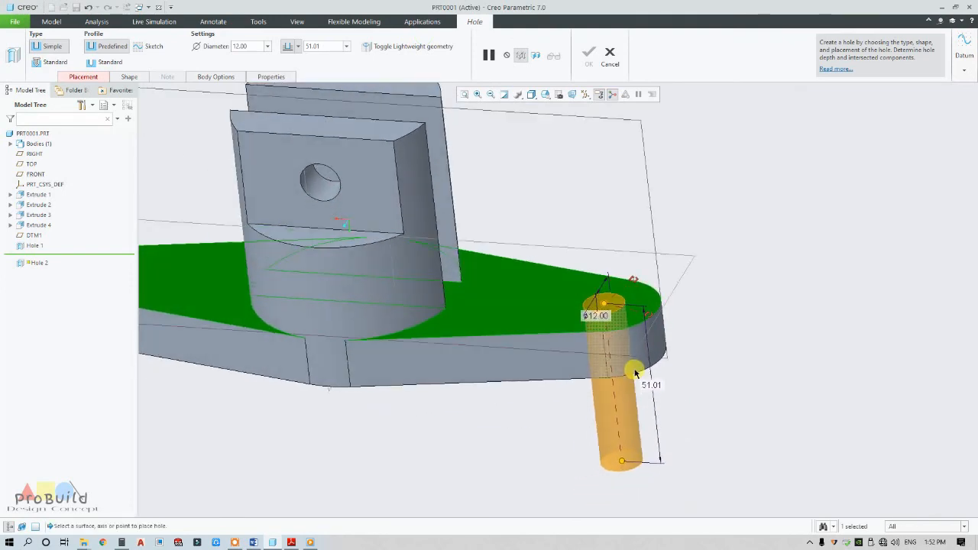
{"action": "scroll", "coordinate": [594, 382], "scroll_direction": "up", "scroll_amount": 5}
{"action": "scroll", "coordinate": [606, 371], "scroll_direction": "down", "scroll_amount": 3}
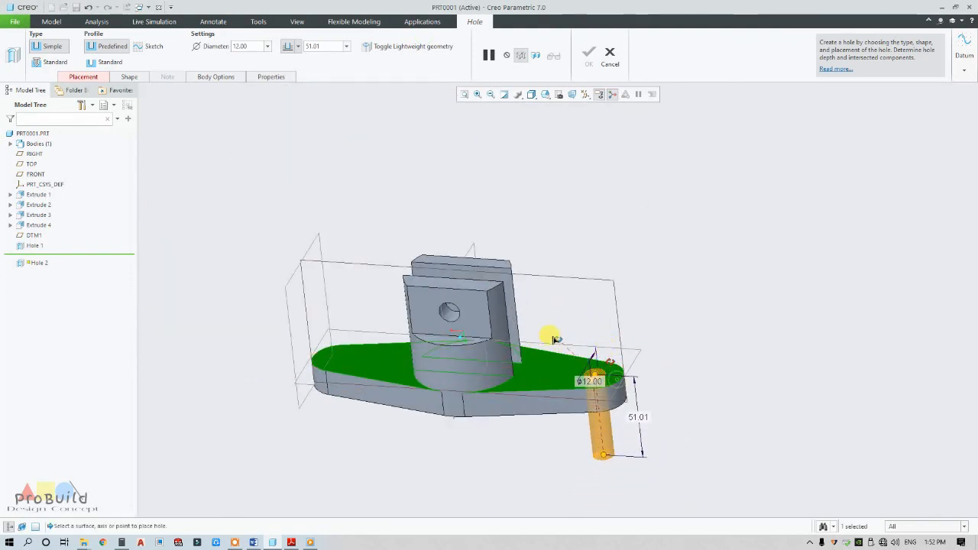
Step: Attach the base plate hole's offset references to the RIGHT and FRONT datum planes
{"action": "left_click_drag", "start_coordinate": [450, 284], "coordinate": [444, 277]}
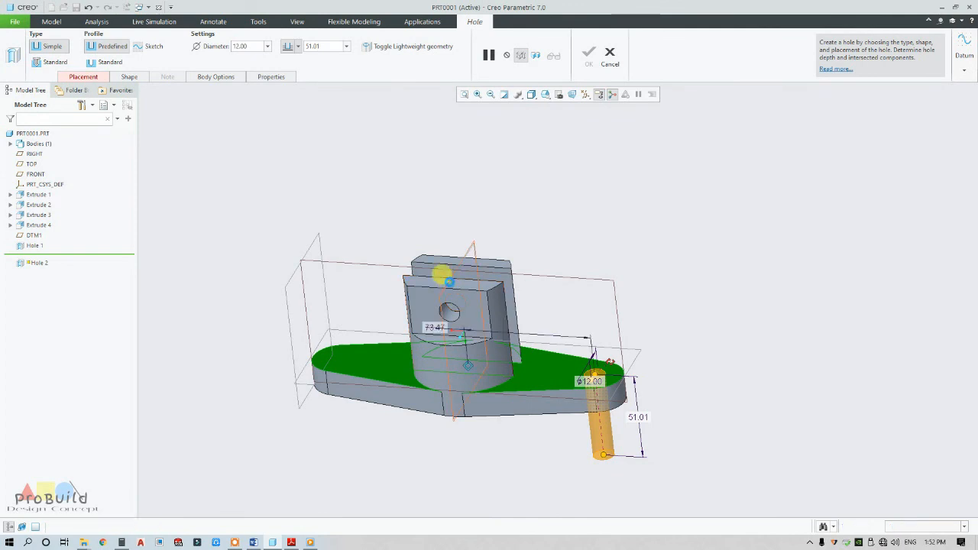
{"action": "scroll", "coordinate": [580, 390], "scroll_direction": "down", "scroll_amount": 2}
{"action": "mouse_move", "coordinate": [580, 390]}
{"action": "middle_mouse_down"}
{"action": "mouse_move", "coordinate": [577, 373]}
{"action": "mouse_move", "coordinate": [583, 385]}
{"action": "middle_mouse_up"}
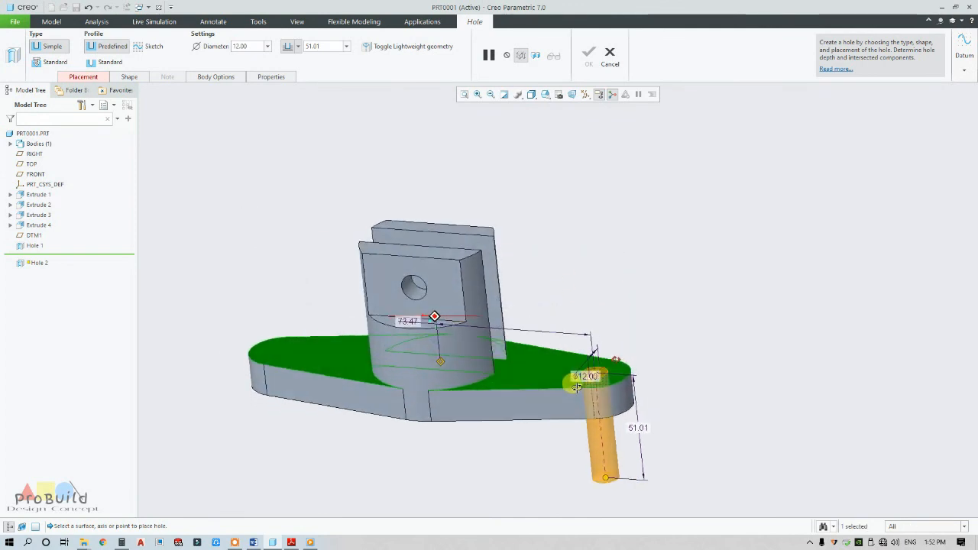
{"action": "scroll", "coordinate": [579, 391], "scroll_direction": "down", "scroll_amount": 3}
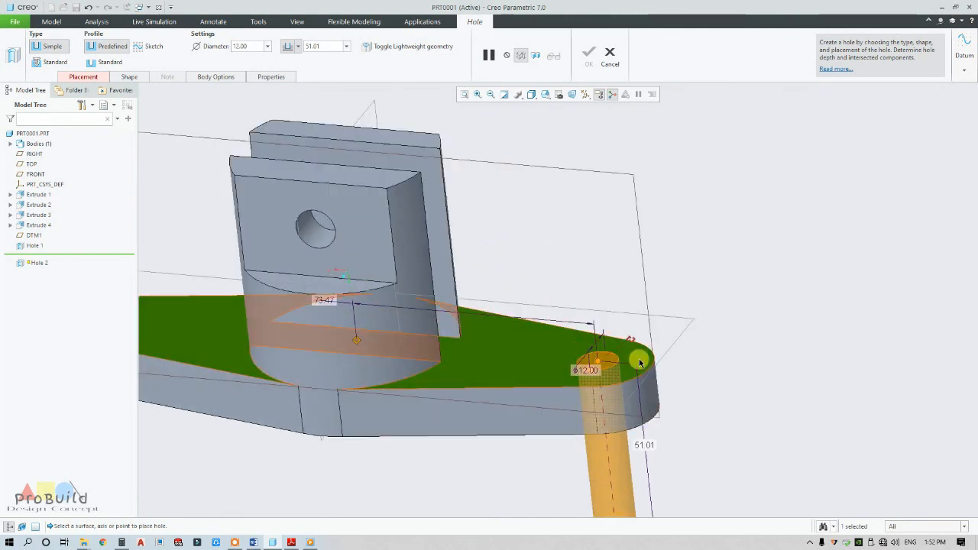
{"action": "left_click", "coordinate": [646, 320], "text": "ctrl"}
{"action": "scroll", "coordinate": [437, 284], "scroll_direction": "up", "scroll_amount": 4}
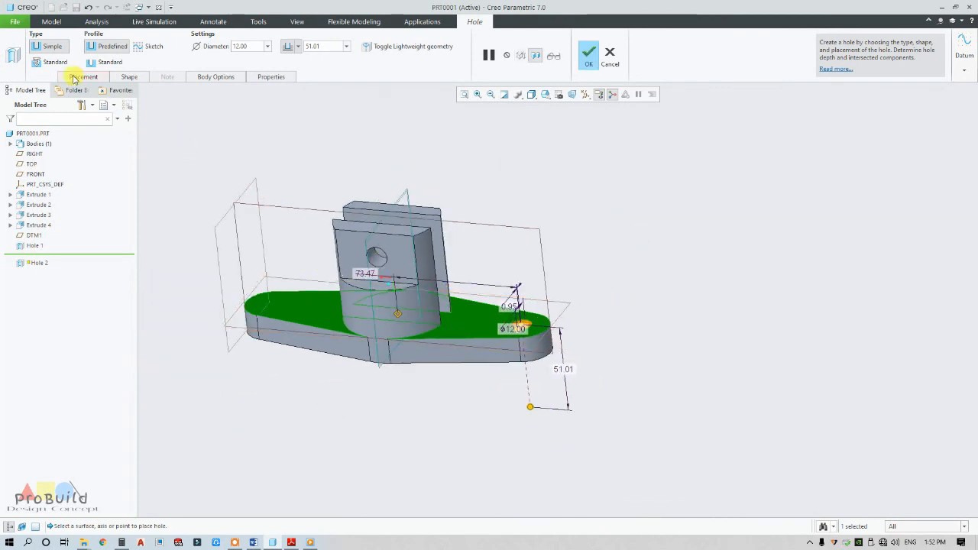
Step: Align the base plate hole to the FRONT datum plane and set its offset from the RIGHT plane to 75 mm
{"action": "left_click", "coordinate": [100, 78]}
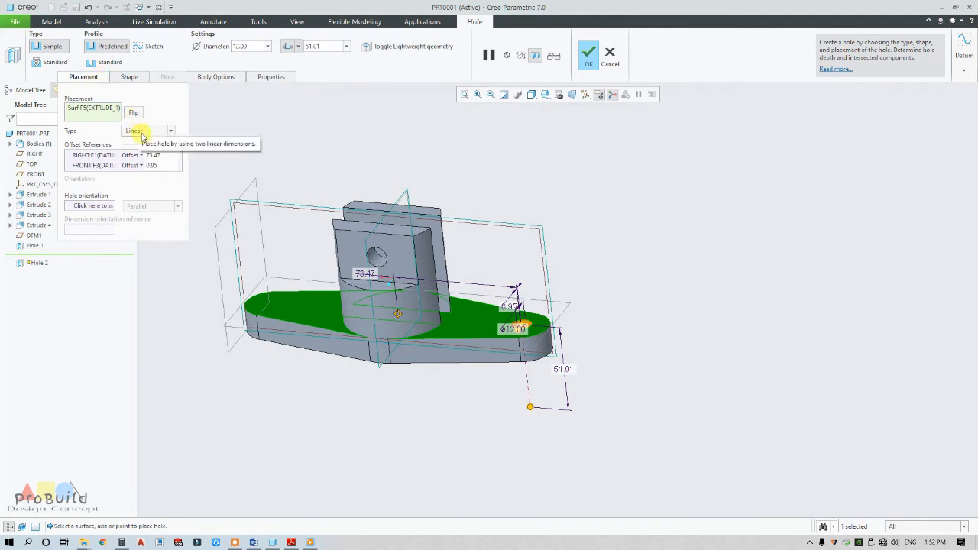
{"action": "left_click", "coordinate": [142, 166]}
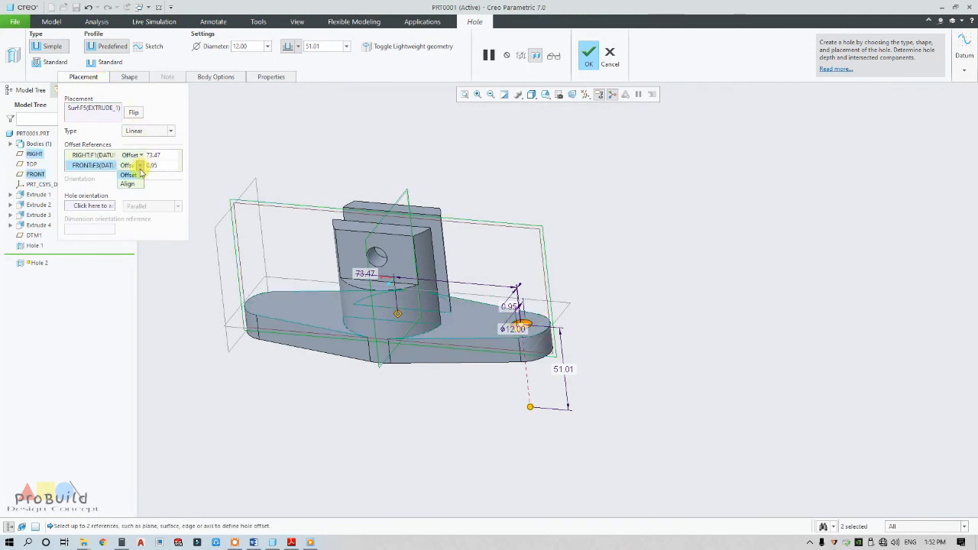
{"action": "left_click", "coordinate": [128, 183]}
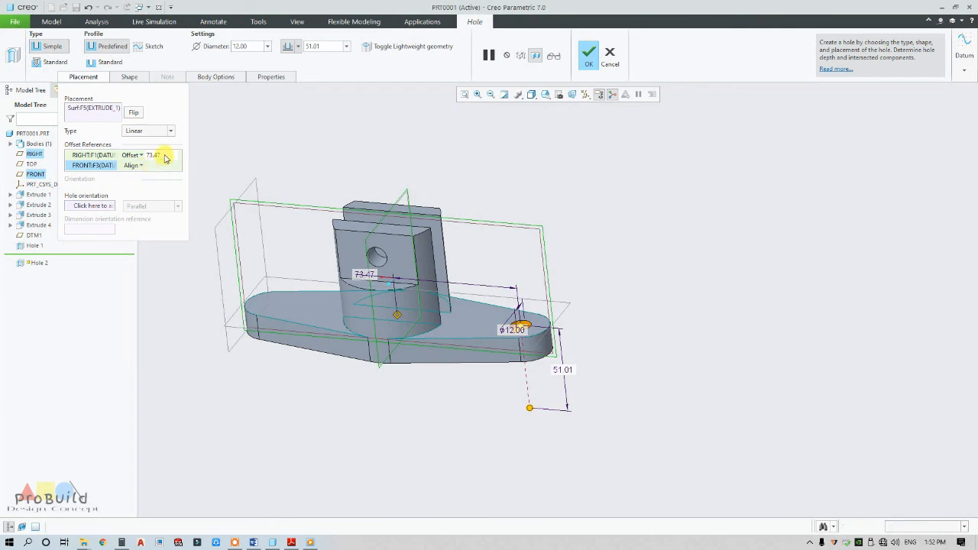
{"action": "left_click", "coordinate": [165, 155]}
{"action": "type", "text": "75"}
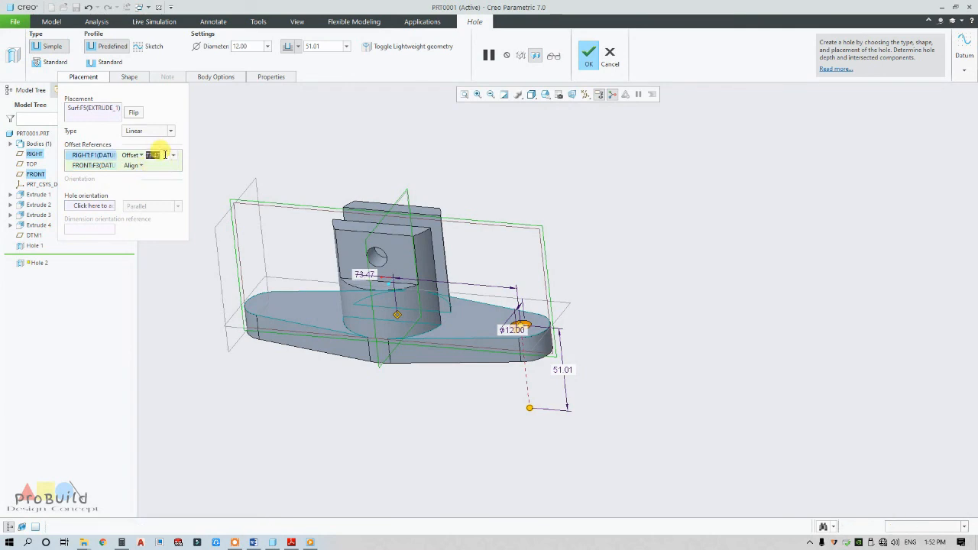
{"action": "key", "text": "Return"}
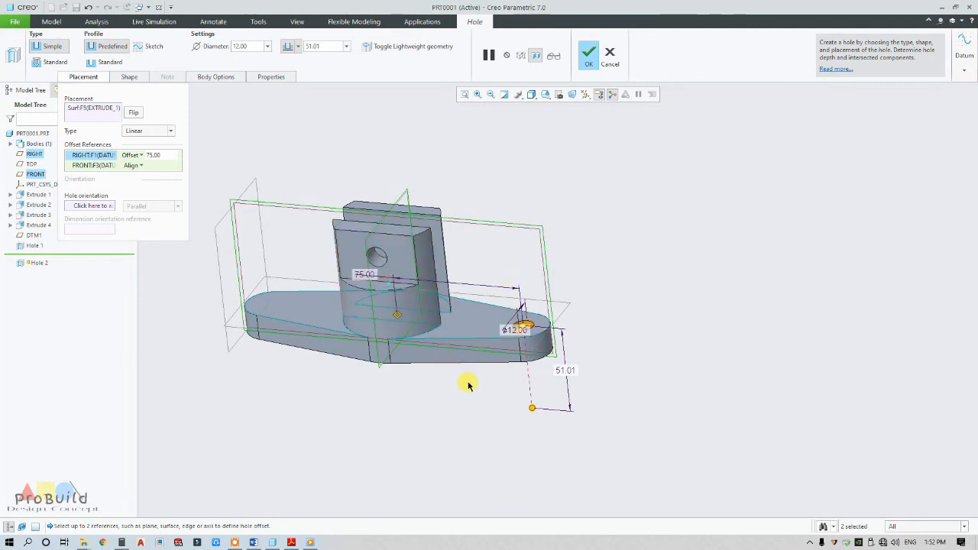
Step: Set the base plate hole's diameter to 15 mm
{"action": "middle_click_drag", "start_coordinate": [469, 385], "coordinate": [462, 362]}
{"action": "left_click", "coordinate": [129, 76]}
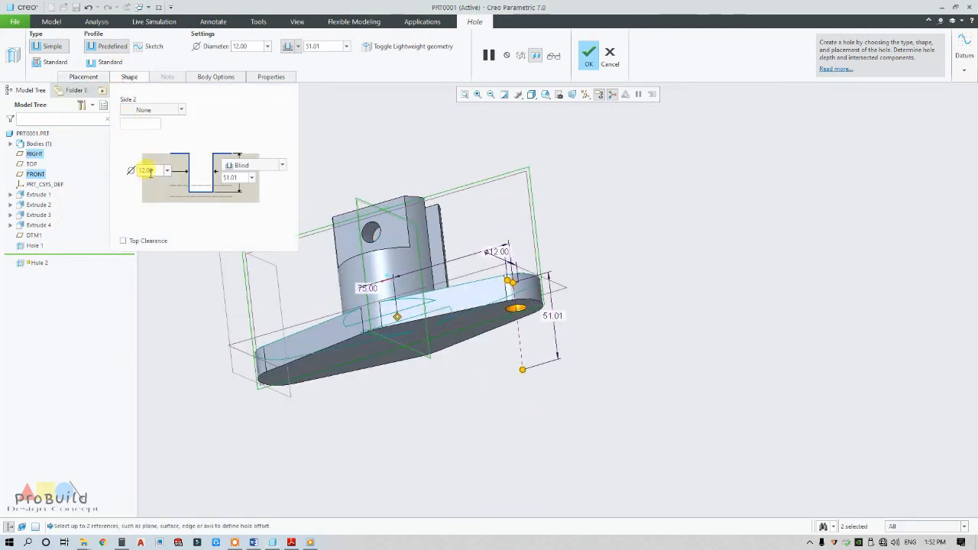
{"action": "type", "text": "15"}
{"action": "key", "text": "Return"}
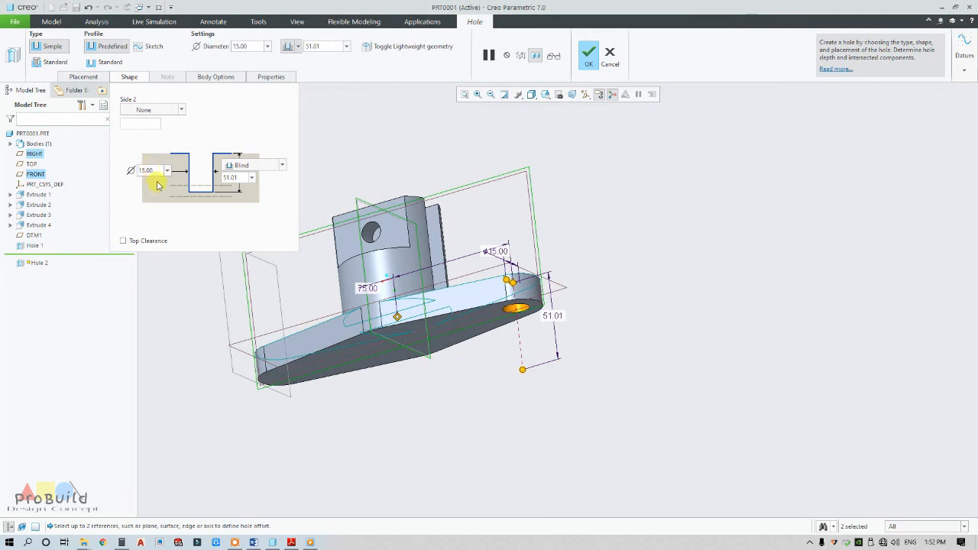
Step: Set the hole depth to To Selected, ending at the base plate's underside, and accept the hole
{"action": "left_click", "coordinate": [258, 165]}
{"action": "left_click", "coordinate": [256, 233]}
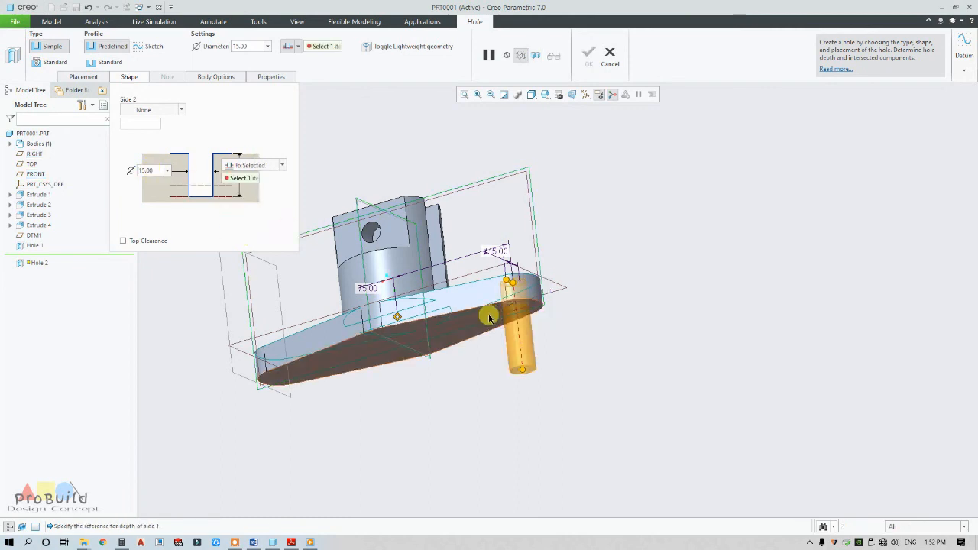
{"action": "left_click", "coordinate": [477, 307]}
{"action": "middle_click_drag", "start_coordinate": [477, 307], "coordinate": [535, 282]}
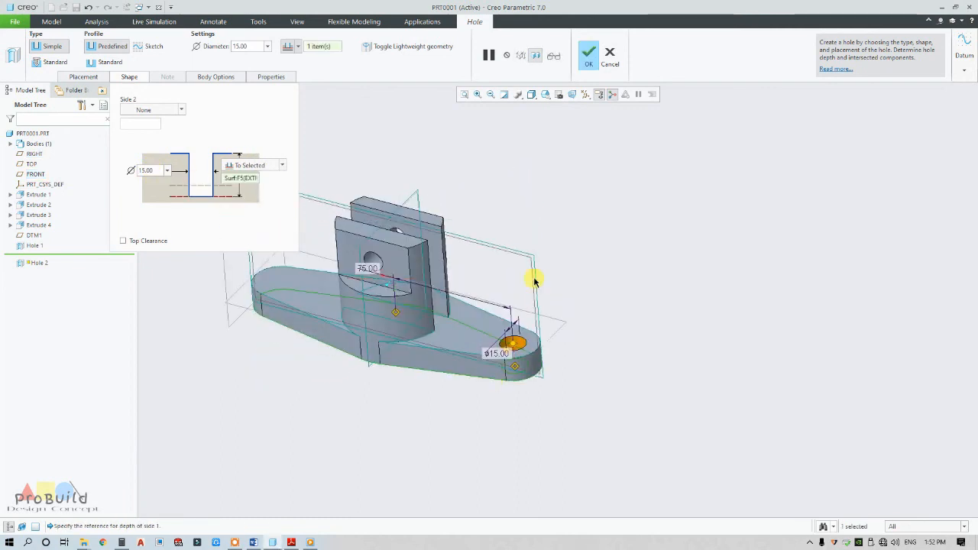
{"action": "left_click", "coordinate": [596, 65]}
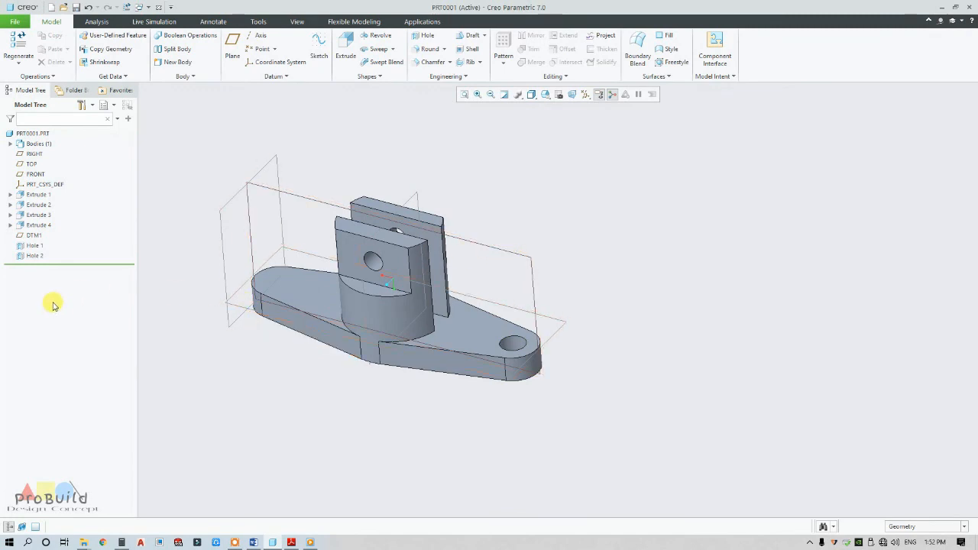
Step: Mirror the 15 mm base plate hole about the RIGHT datum plane to the opposite rounded end
{"action": "left_click", "coordinate": [35, 256]}
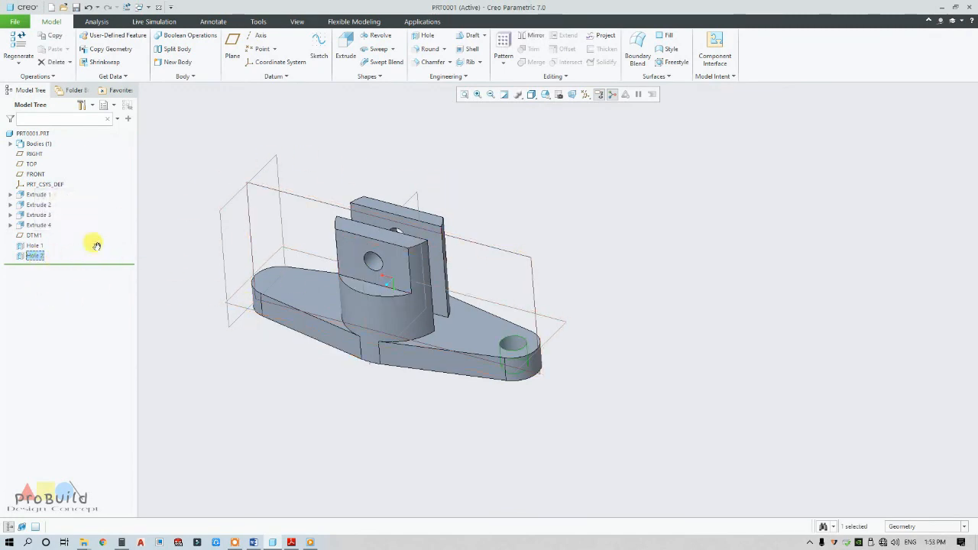
{"action": "left_click", "coordinate": [535, 35]}
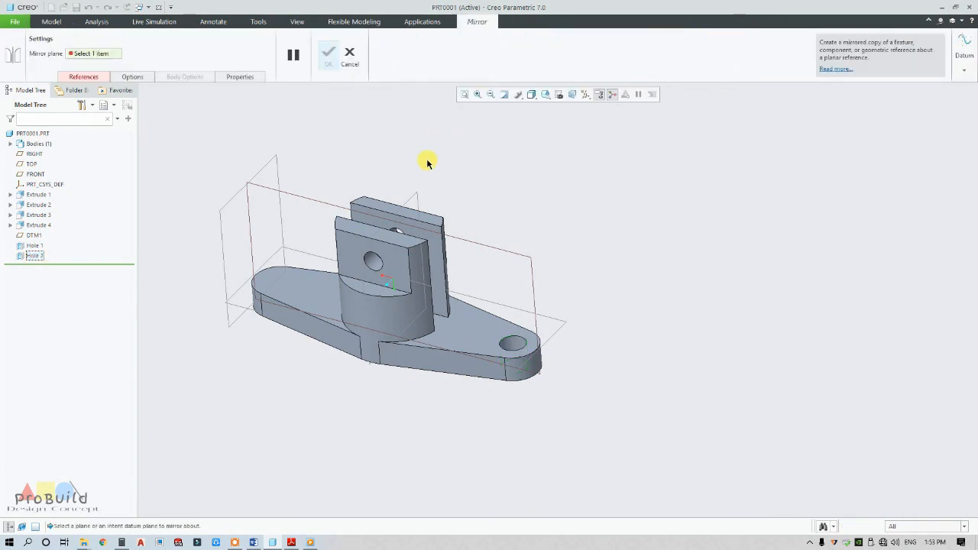
{"action": "left_click", "coordinate": [413, 195]}
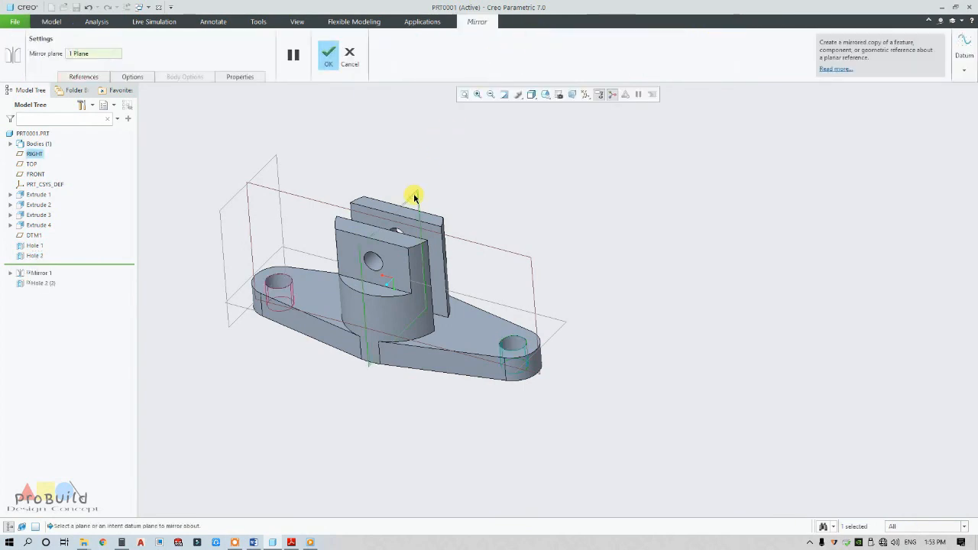
{"action": "left_click", "coordinate": [328, 53]}
{"action": "mouse_move", "coordinate": [215, 272]}
{"action": "middle_mouse_down"}
{"action": "mouse_move", "coordinate": [247, 264]}
{"action": "mouse_move", "coordinate": [495, 275]}
{"action": "mouse_move", "coordinate": [247, 255]}
{"action": "mouse_move", "coordinate": [255, 270]}
{"action": "mouse_move", "coordinate": [283, 269]}
{"action": "mouse_move", "coordinate": [286, 234]}
{"action": "middle_mouse_up"}
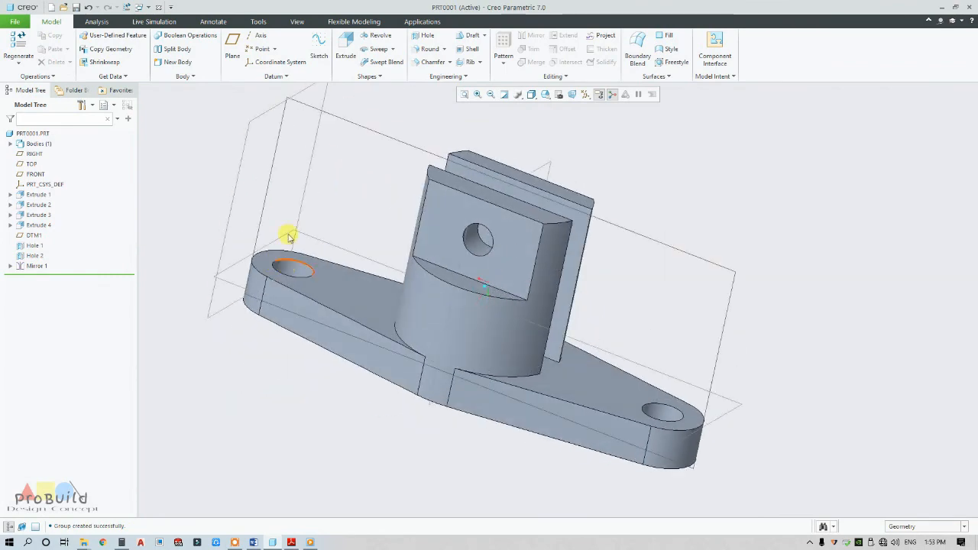
Step: Apply a light beige metal appearance from the std-metals library to the whole part, using the Part selection filter
{"action": "left_click", "coordinate": [299, 28]}
{"action": "left_click", "coordinate": [105, 55]}
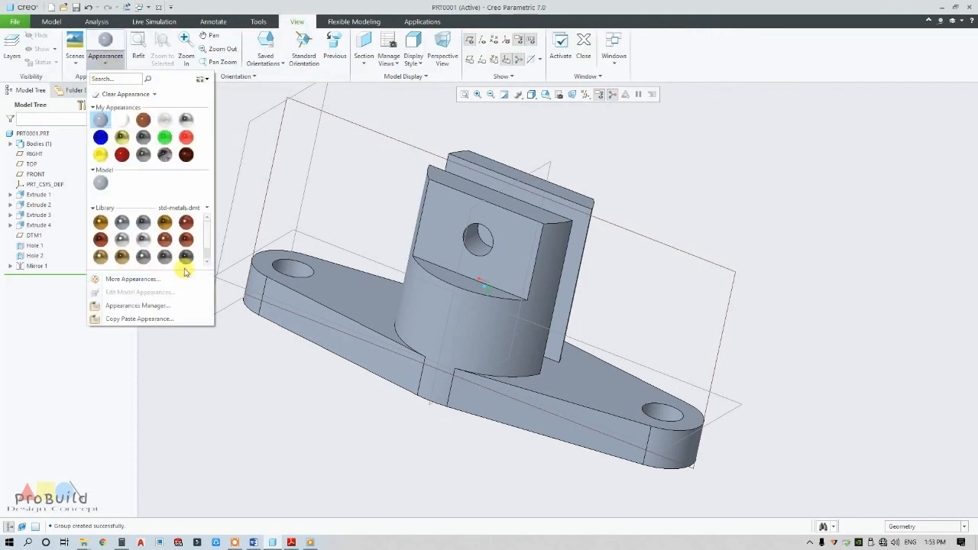
{"action": "left_click", "coordinate": [122, 256]}
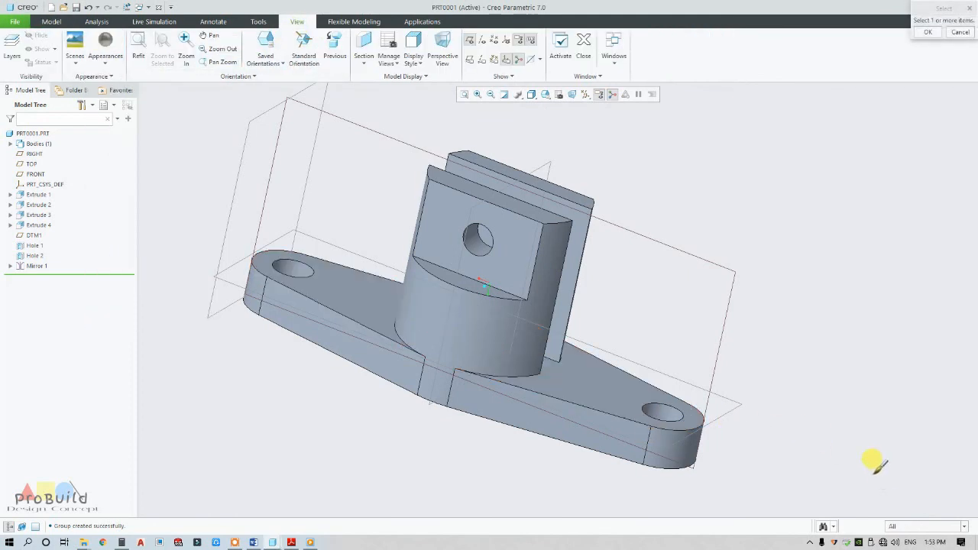
{"action": "left_click", "coordinate": [899, 527]}
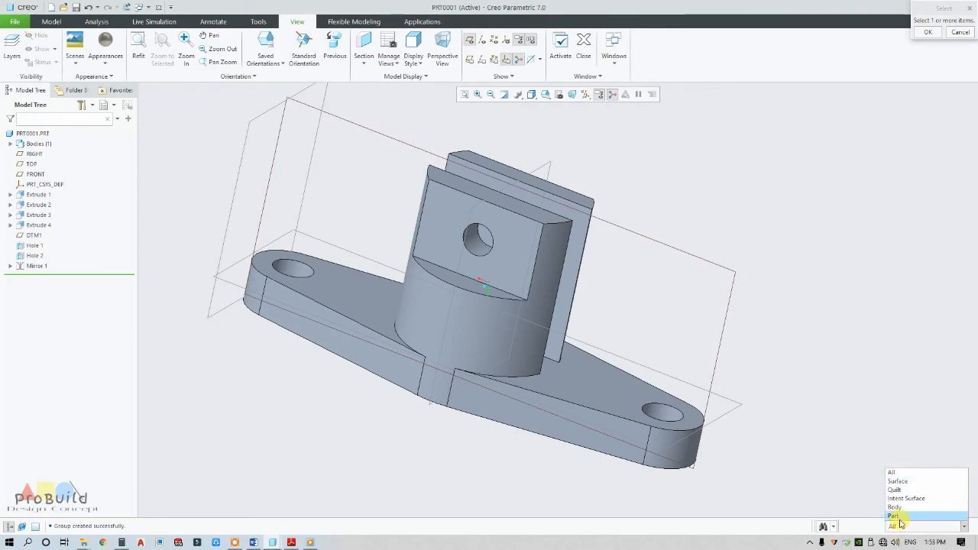
{"action": "left_click", "coordinate": [896, 512]}
{"action": "left_click", "coordinate": [619, 370]}
{"action": "middle_click", "coordinate": [634, 354]}
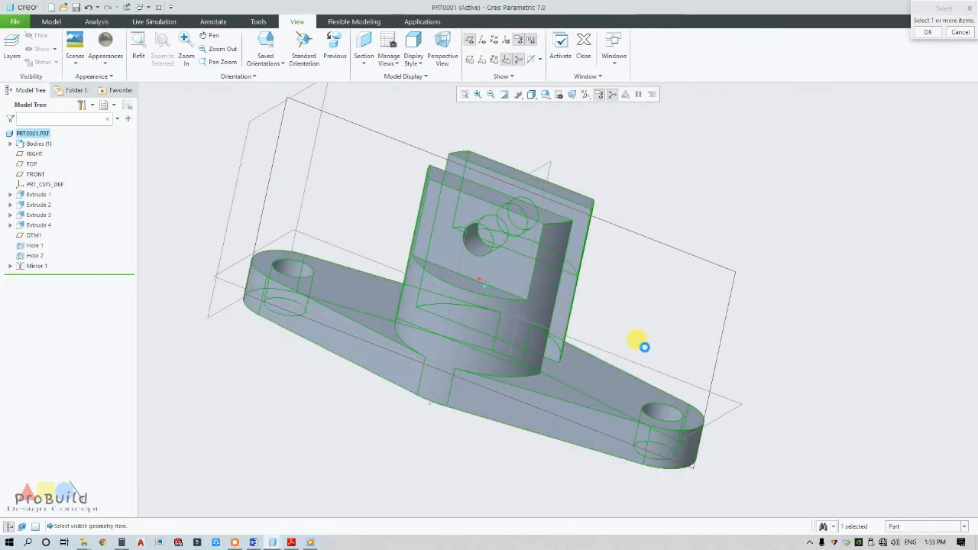
{"action": "scroll", "coordinate": [645, 348], "scroll_direction": "up", "scroll_amount": 4}
{"action": "scroll", "coordinate": [646, 346], "scroll_direction": "down", "scroll_amount": 4}
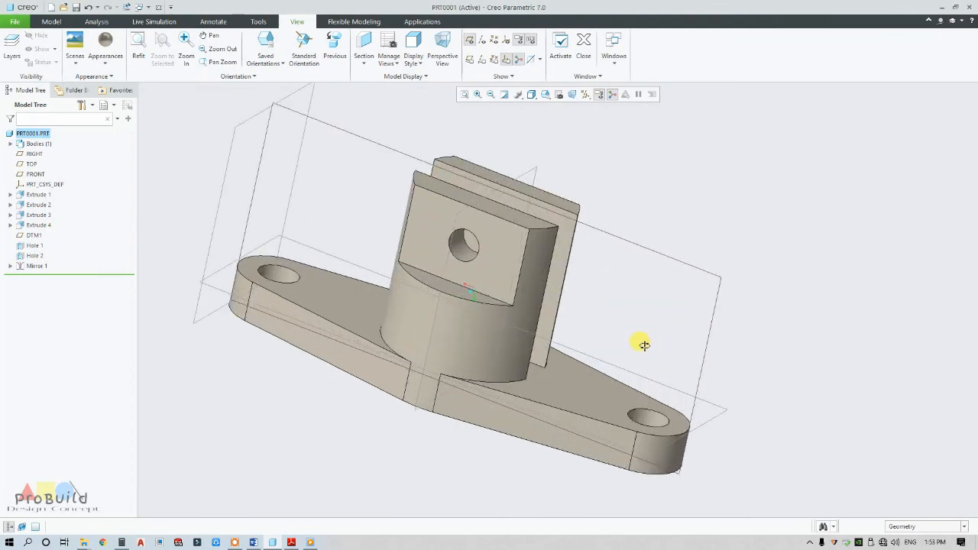
Step: Change the display style to Shading With Reflections and inspect the finished bracket
{"action": "middle_click_drag", "start_coordinate": [644, 346], "coordinate": [616, 325]}
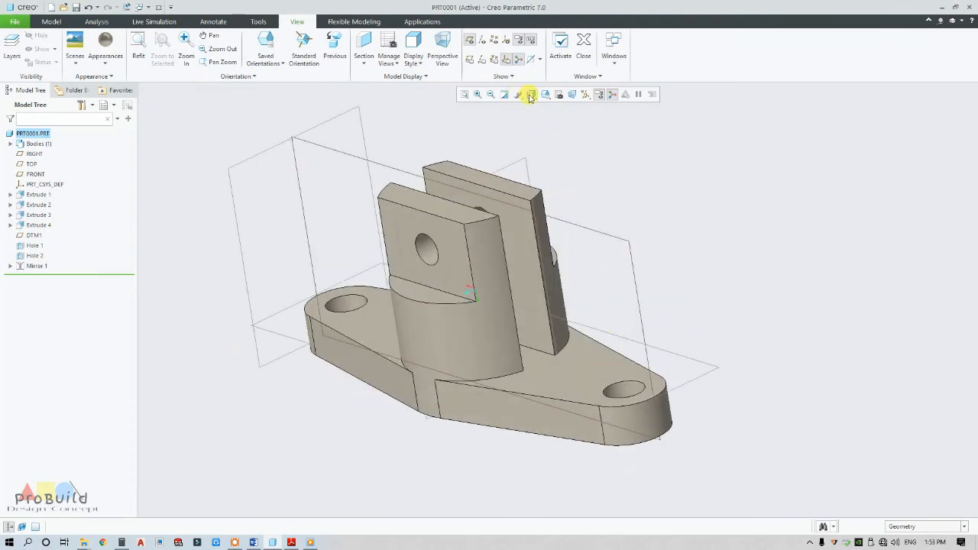
{"action": "left_click", "coordinate": [530, 95]}
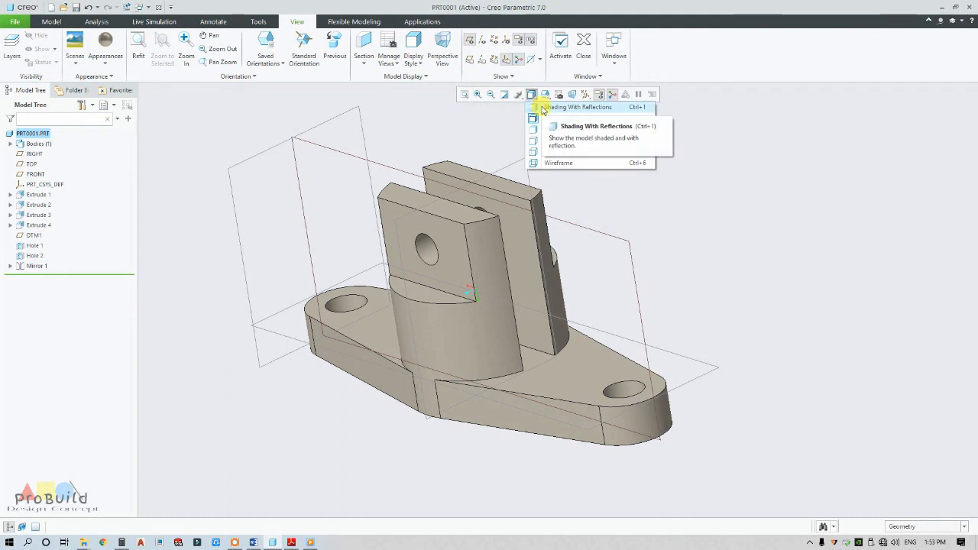
{"action": "left_click", "coordinate": [542, 108]}
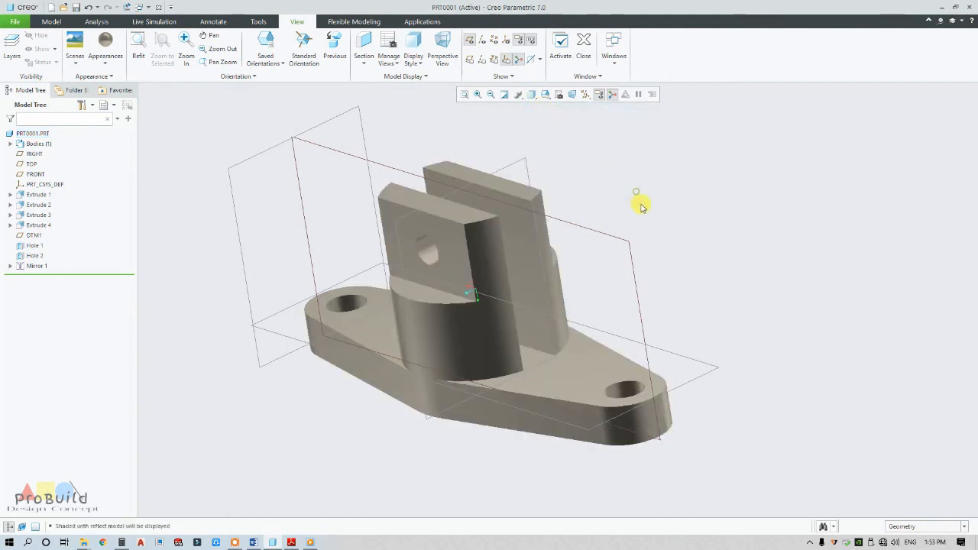
{"action": "mouse_move", "coordinate": [641, 207]}
{"action": "middle_mouse_down"}
{"action": "mouse_move", "coordinate": [629, 284]}
{"action": "mouse_move", "coordinate": [639, 292]}
{"action": "mouse_move", "coordinate": [650, 253]}
{"action": "mouse_move", "coordinate": [639, 262]}
{"action": "mouse_move", "coordinate": [691, 312]}
{"action": "mouse_move", "coordinate": [775, 336]}
{"action": "mouse_move", "coordinate": [825, 369]}
{"action": "mouse_move", "coordinate": [567, 305]}
{"action": "mouse_move", "coordinate": [634, 338]}
{"action": "mouse_move", "coordinate": [618, 344]}
{"action": "middle_mouse_up"}
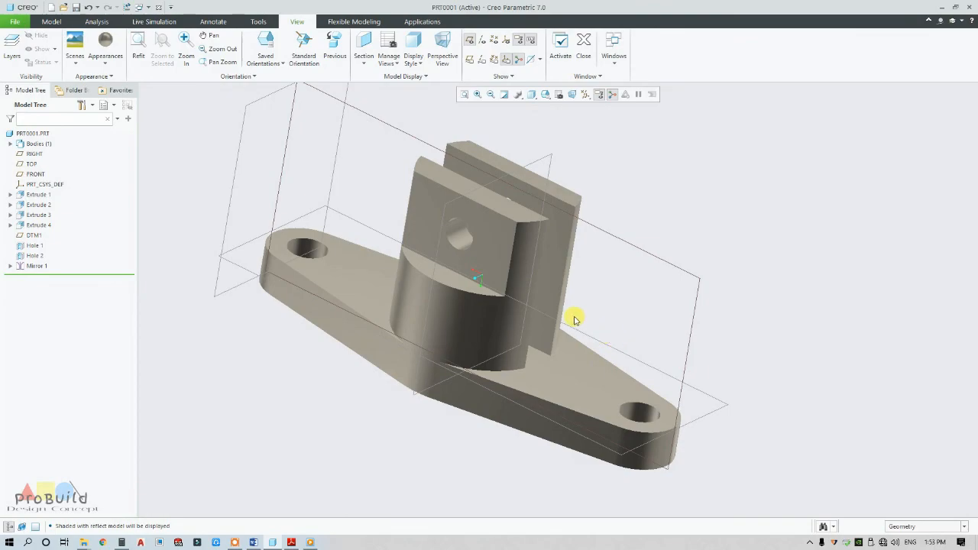